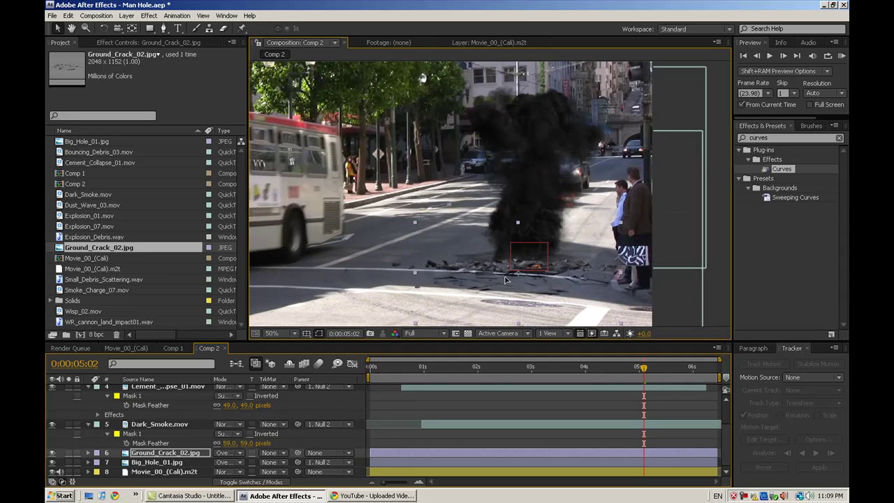
Undo the last move of the Ground_Crack_02.jpg layer and parent the layer to Null 2.
click(685, 284)
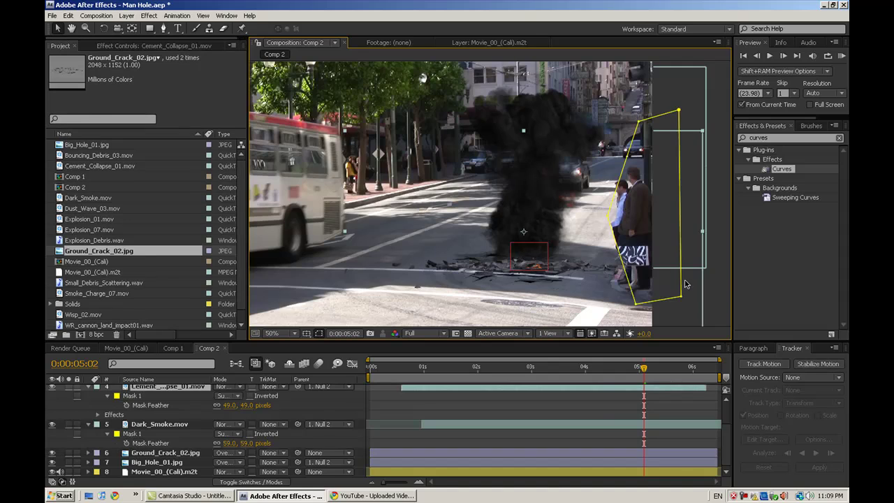
mouse_move(589, 376)
mouse_down()
mouse_move(495, 373)
mouse_move(575, 371)
mouse_up()
key(ctrl+z)
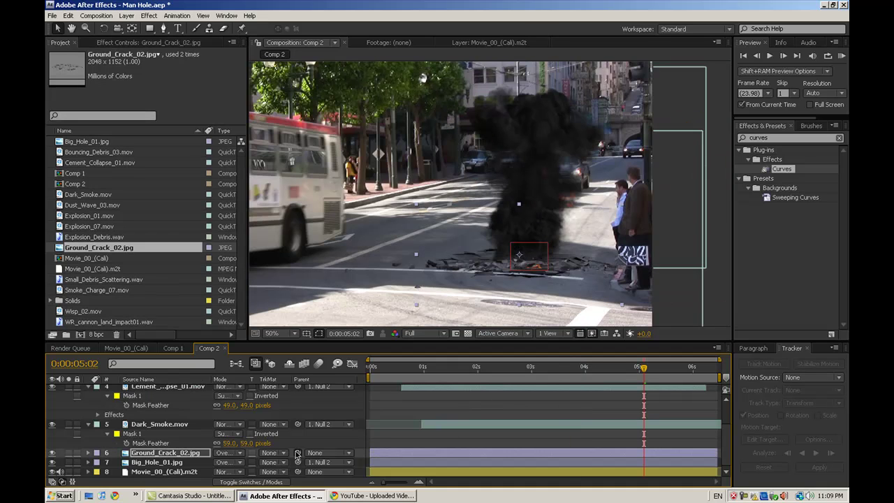
drag(297, 453, 168, 389)
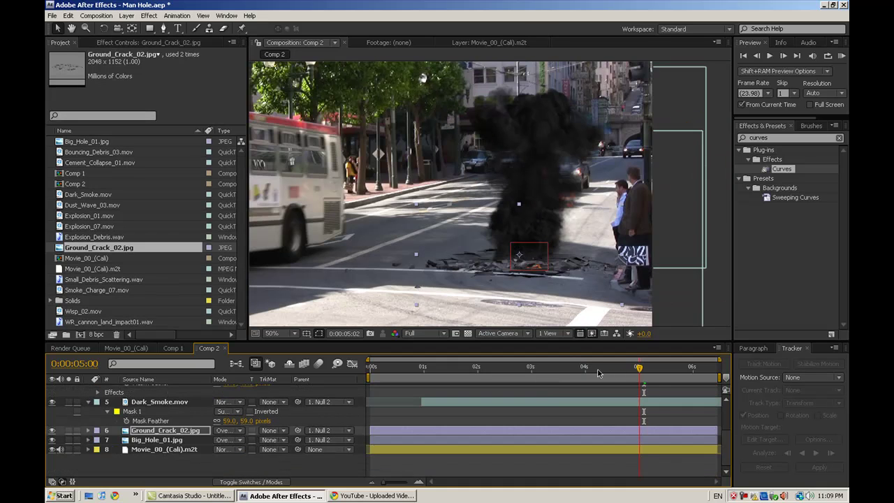
Keyframe the Ground_Crack_02.jpg opacity at 100% at 0:00:00:18 and 0% at 0:00:00:09.
drag(598, 374, 411, 372)
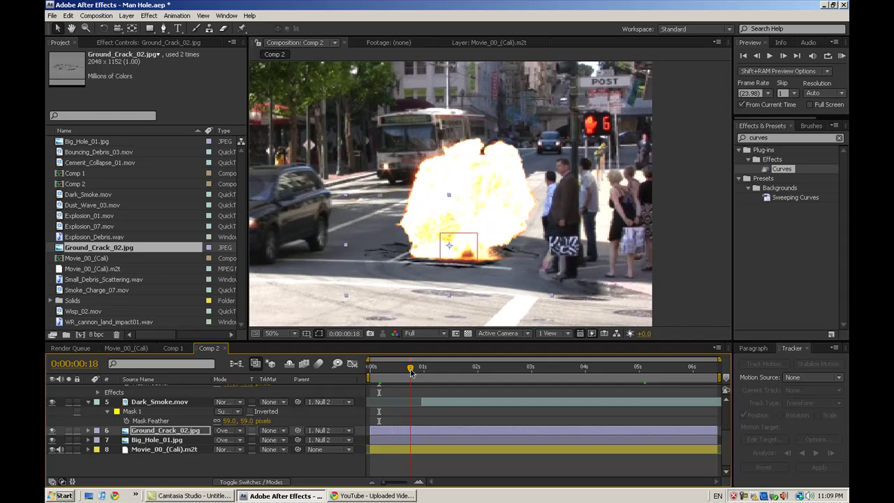
scroll(164, 439, up, 2)
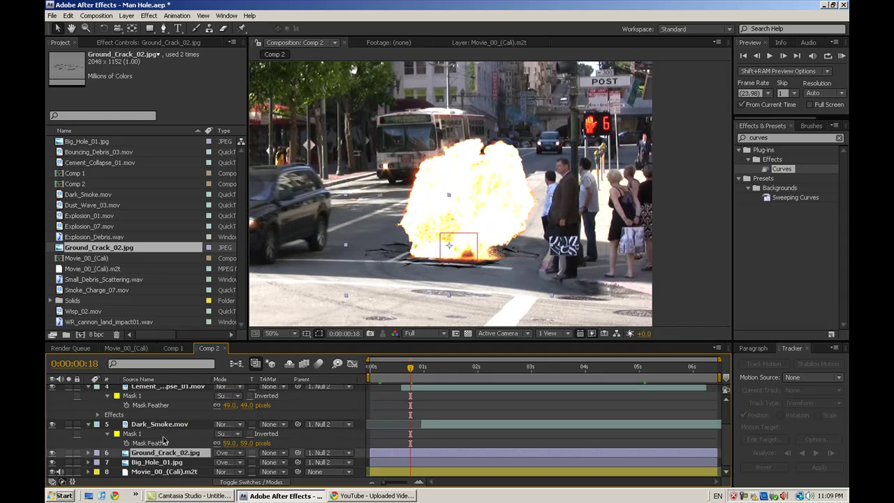
key(t)
click(117, 462)
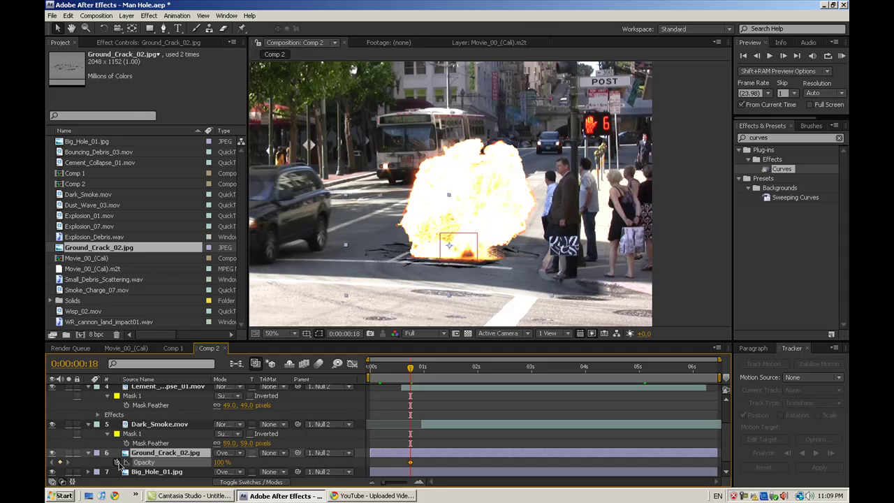
drag(408, 369, 390, 368)
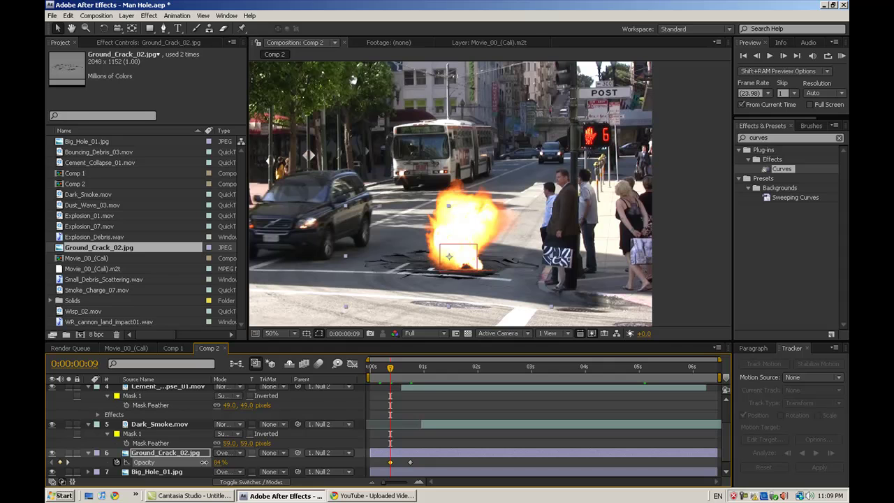
mouse_move(391, 375)
mouse_down()
mouse_move(417, 370)
mouse_move(379, 371)
mouse_move(430, 371)
mouse_move(388, 372)
mouse_up()
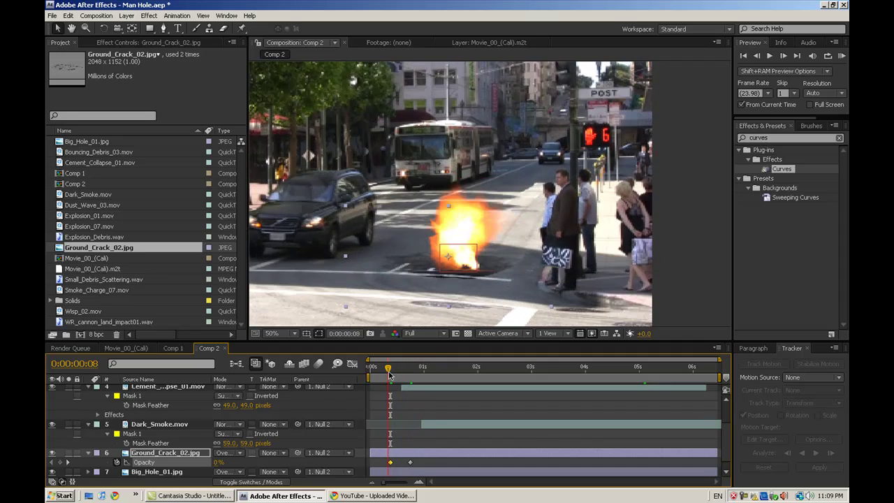
Copy the Ground_Crack_02.jpg opacity keyframes to the Big_Hole_01.jpg layer, aligned at the same times as the originals.
click(173, 474)
scroll(371, 457, down, 1)
key(t)
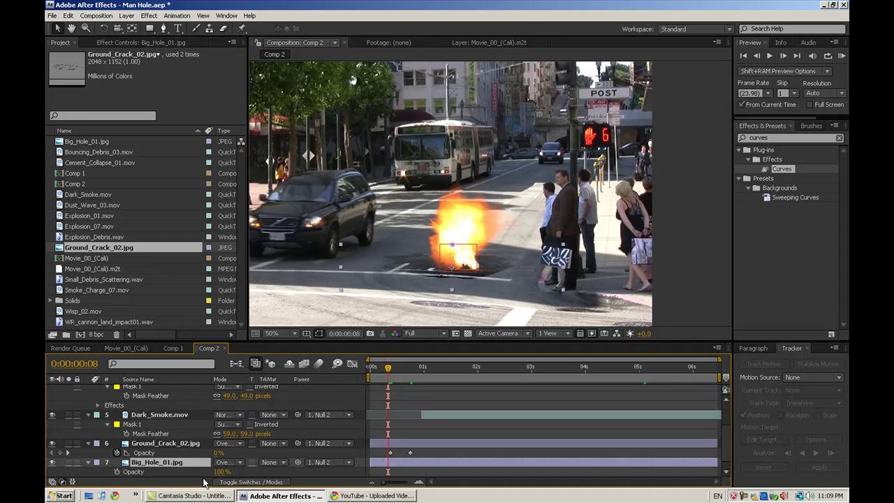
drag(422, 448, 382, 459)
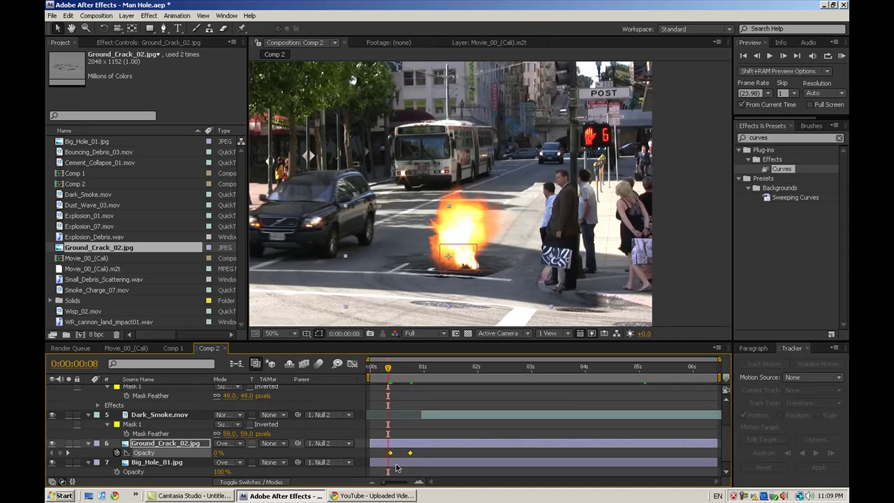
click(409, 473)
key(ctrl+v)
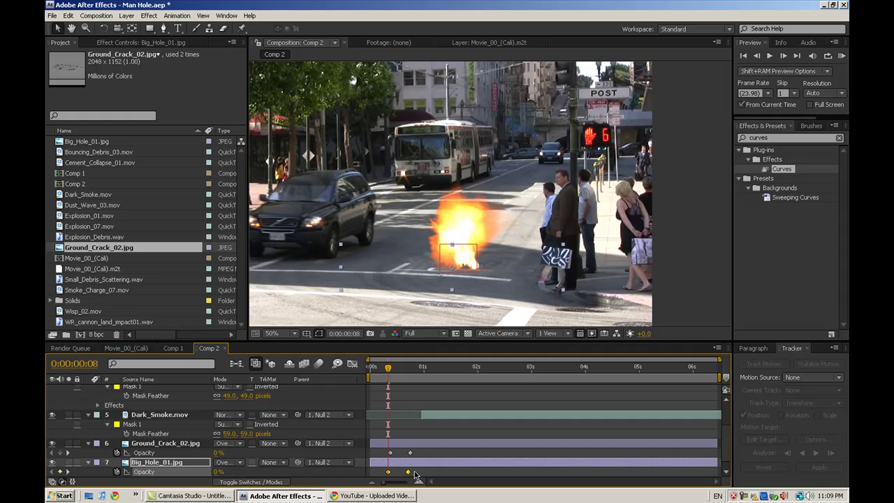
key(ctrl+z)
drag(389, 374, 586, 367)
key(ctrl+v)
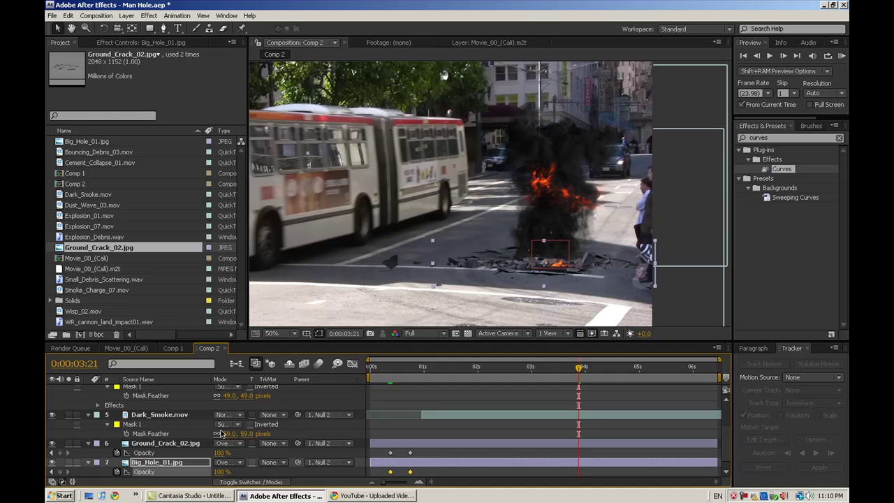
Collapse the properties of the upper layers and move Dark_Smoke.mov above the Cement_Collapse_01.mov layer.
scroll(163, 450, up, 3)
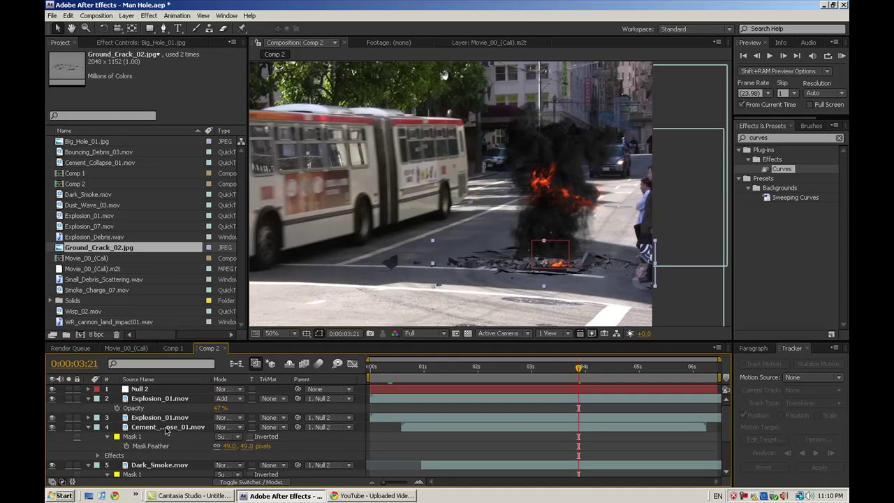
click(89, 399)
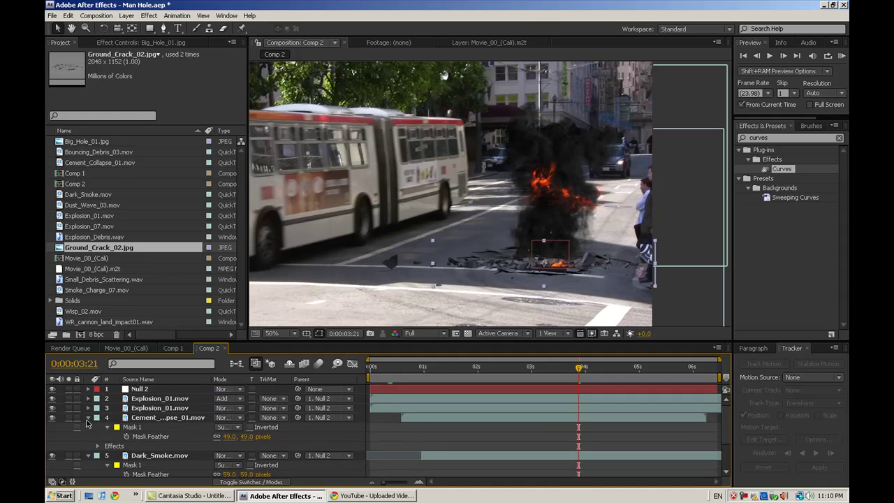
click(88, 417)
click(88, 431)
click(160, 427)
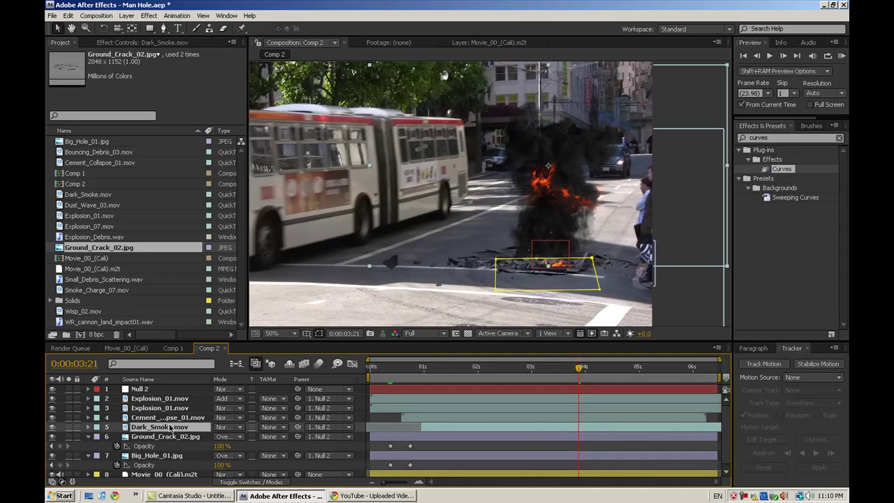
drag(169, 428, 170, 417)
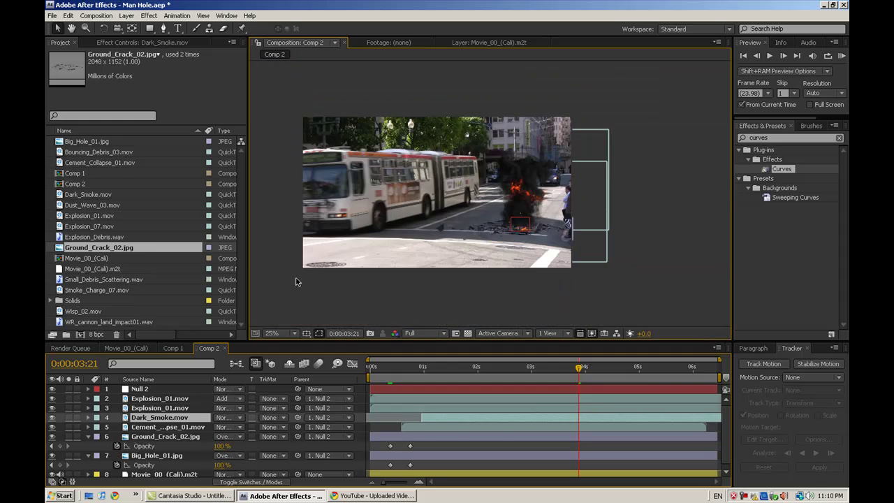
click(345, 288)
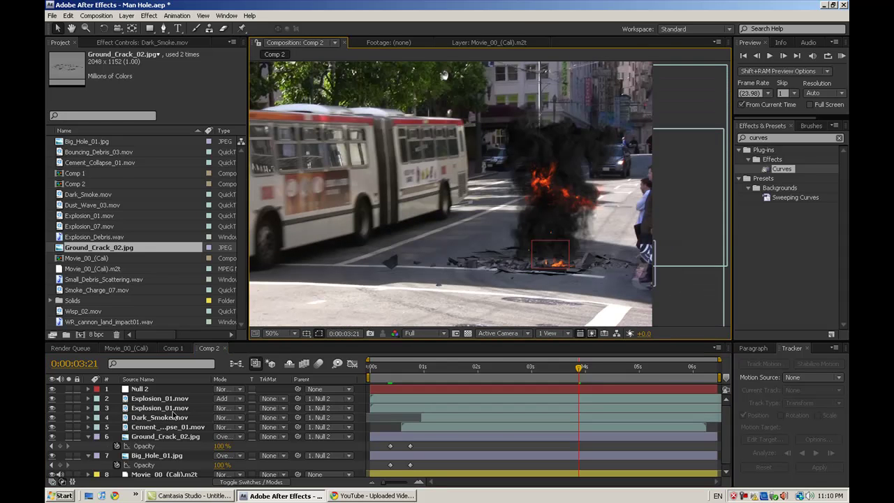
Lower the upper edge of the Dark_Smoke.mov mask slightly and check the smoke's base at an earlier frame.
click(163, 417)
drag(592, 258, 589, 264)
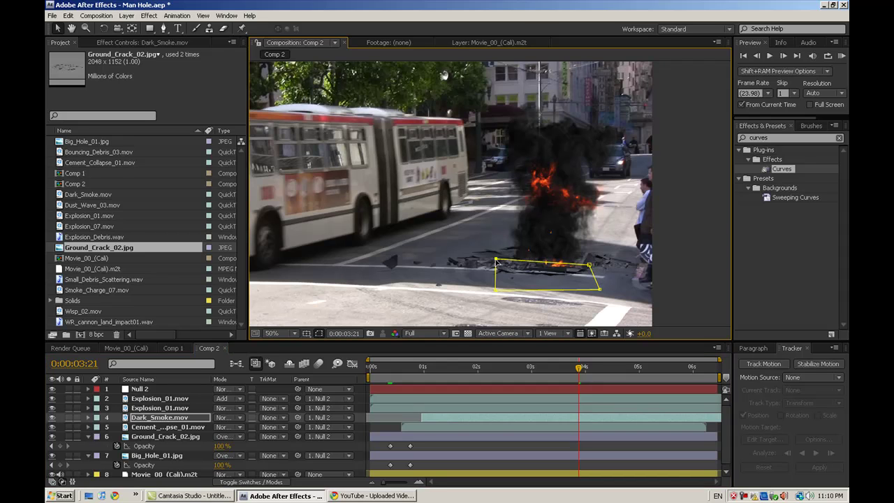
key(comma)
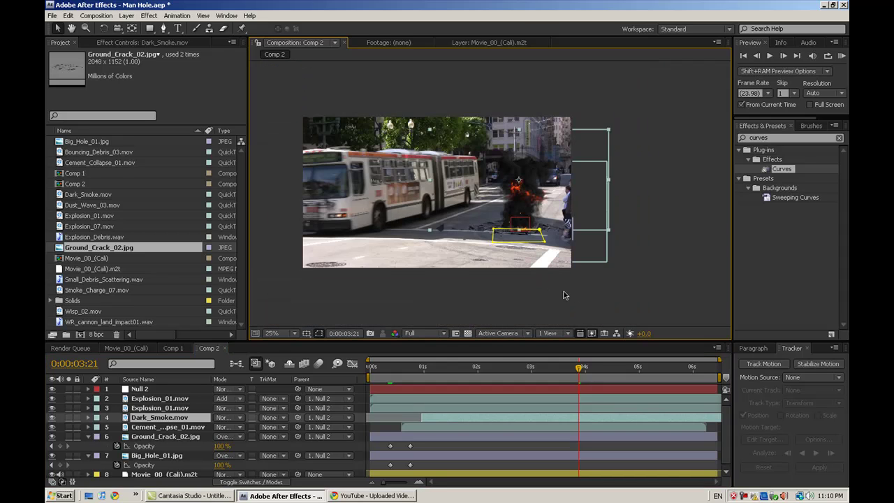
key(period)
click(539, 370)
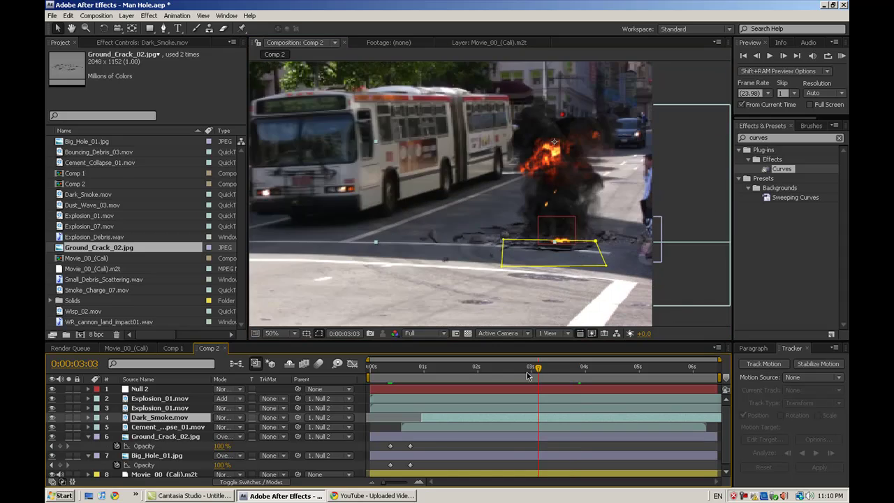
scroll(543, 279, down, 1)
click(564, 291)
Go to 0:00:00:15 and add Dust_Wave_03.mov to the composition directly below the Dark_Smoke.mov layer.
drag(513, 370, 404, 372)
scroll(497, 250, up, 1)
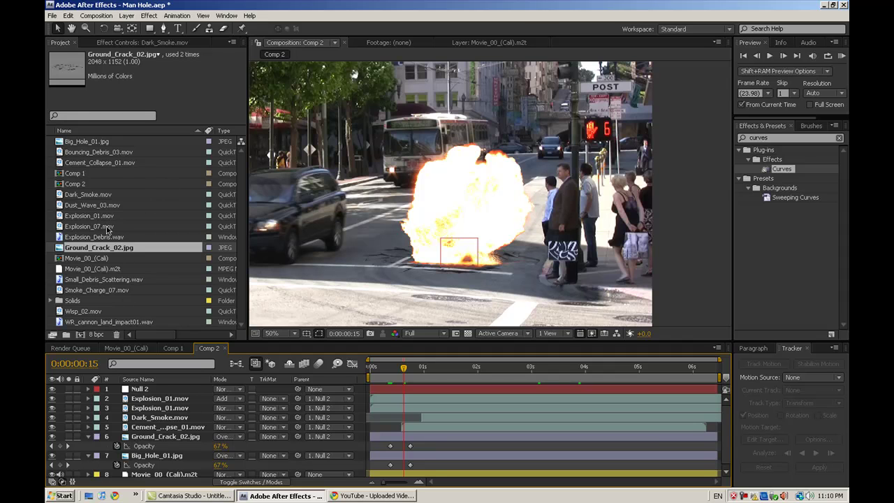
drag(95, 207, 146, 422)
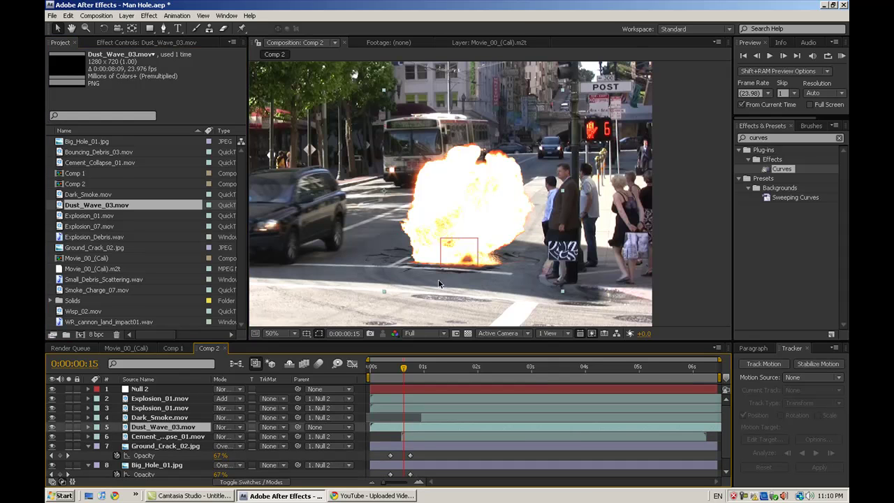
Scale down and position Dust_Wave_03.mov around the base of the explosion, and parent it to Null 2.
scroll(397, 231, down, 2)
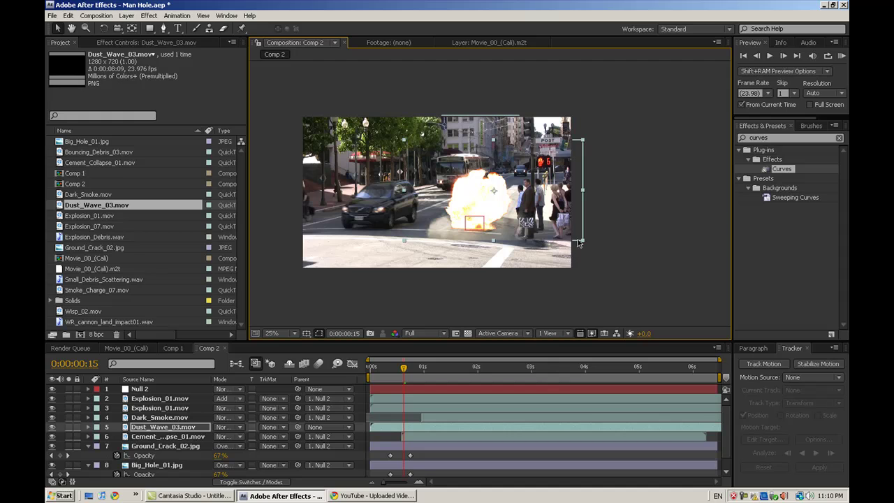
drag(579, 243, 549, 237)
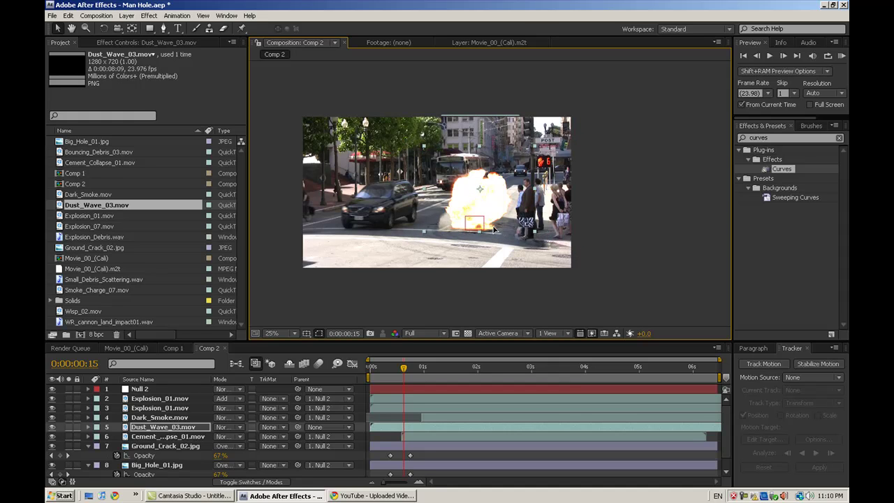
drag(494, 233, 481, 231)
drag(296, 428, 143, 389)
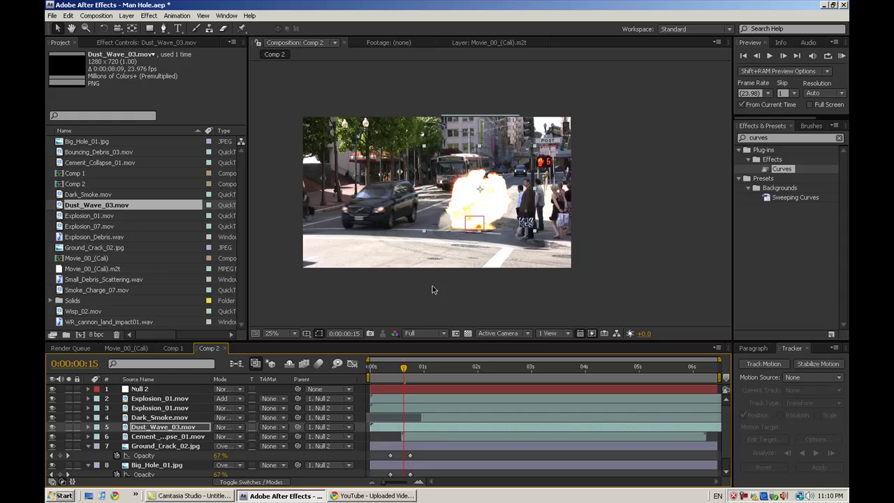
Draw a closed four-point Pen tool mask on Dust_Wave_03.mov over the road along the dust's lower edge.
click(166, 29)
scroll(599, 242, up, 2)
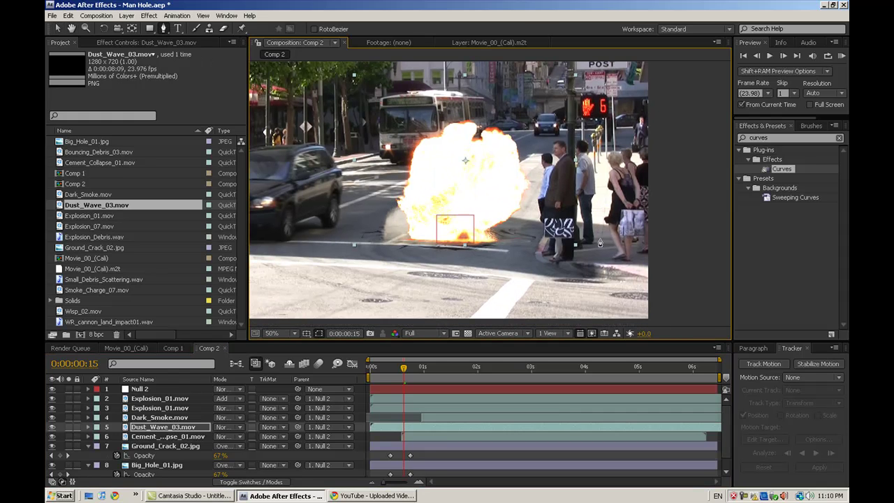
click(599, 239)
click(361, 238)
click(582, 283)
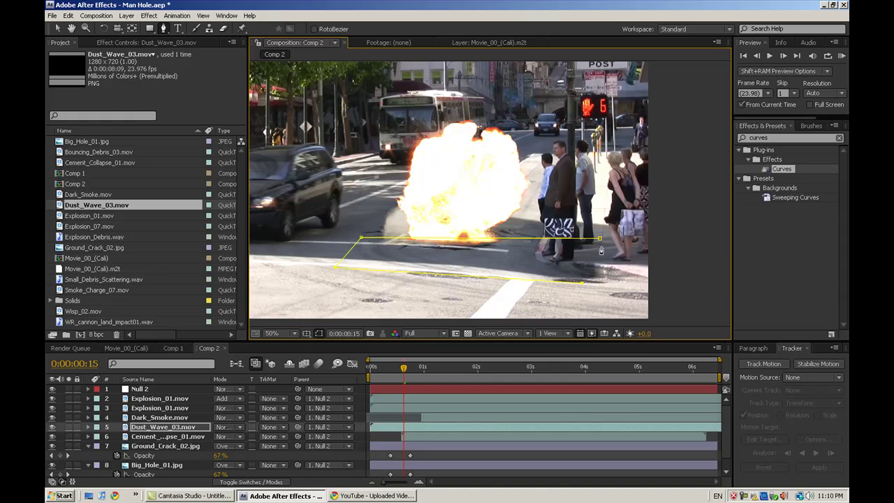
click(599, 239)
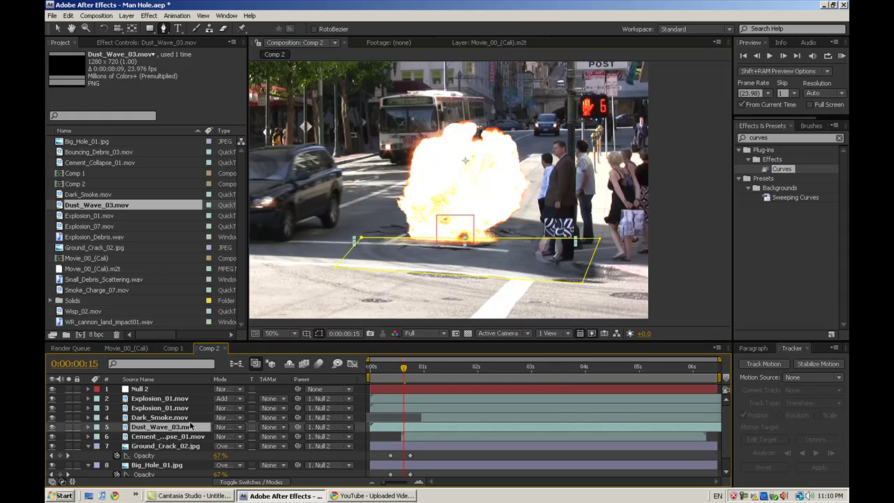
Set the Dust_Wave_03.mov mask to Subtract with a mask feather of 59 pixels.
key(m)
click(227, 436)
click(231, 447)
key(f)
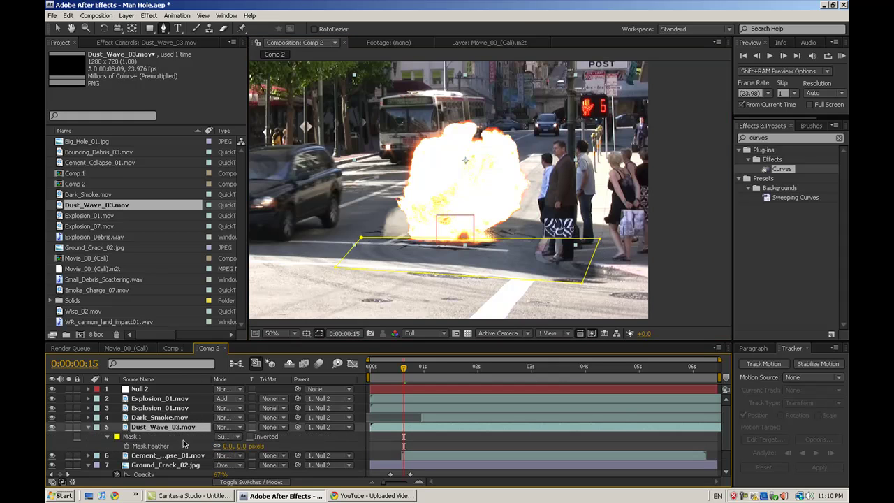
drag(241, 447, 227, 255)
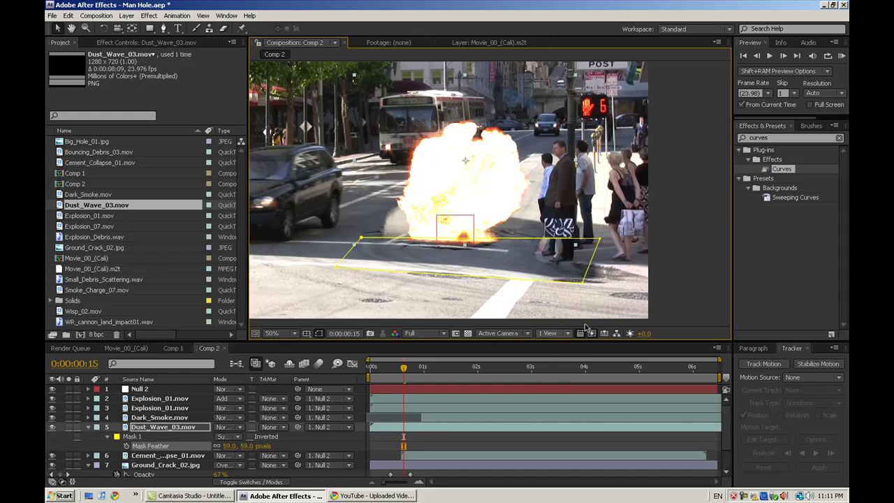
click(665, 285)
Go to 0:00:02:18 and set the Dust_Wave_03.mov layer's opacity to 50%.
drag(422, 372, 518, 370)
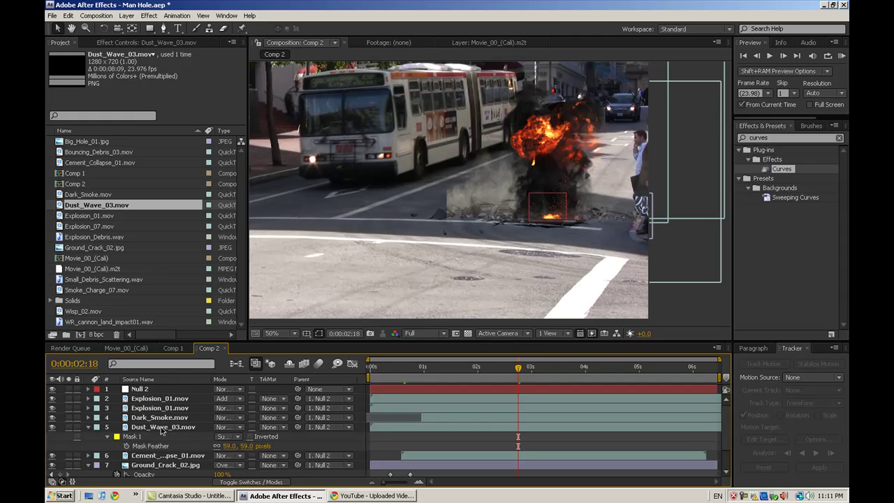
click(163, 426)
key(t)
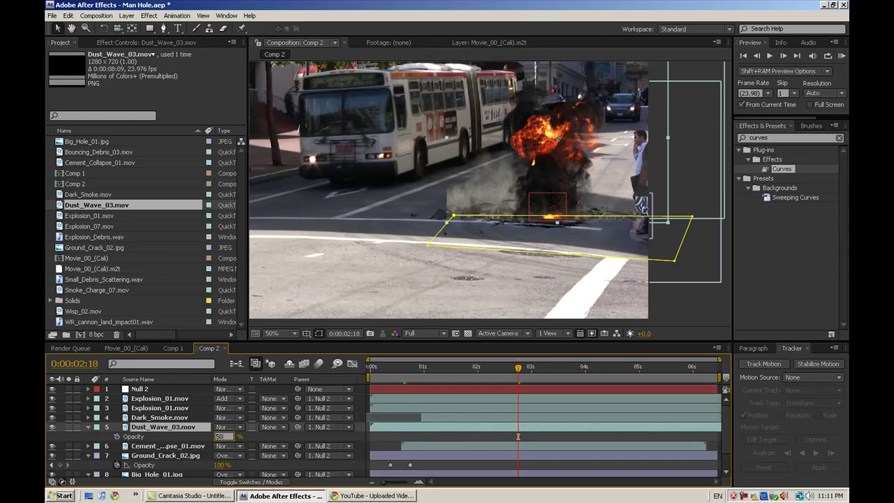
key(Return)
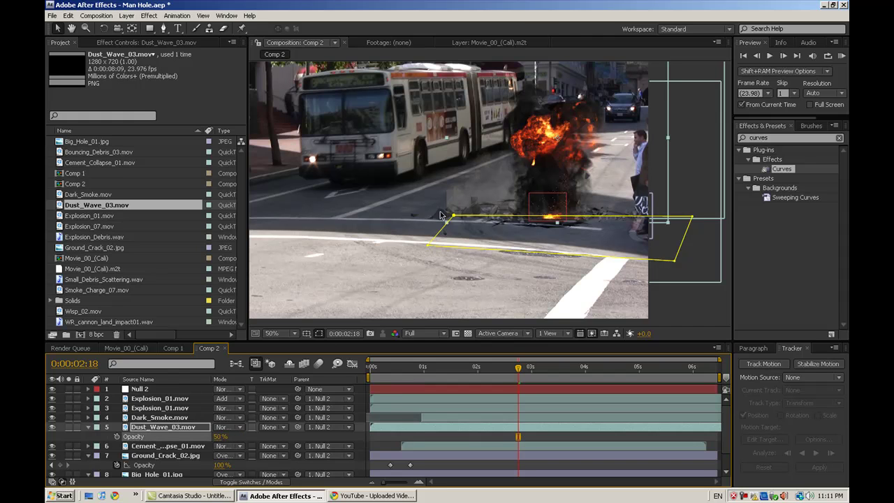
Add a Pen tool vertex to the upper edge of the Dust_Wave_03.mov mask, raise its upper-left corner over the dust's side edge, and preview.
click(163, 28)
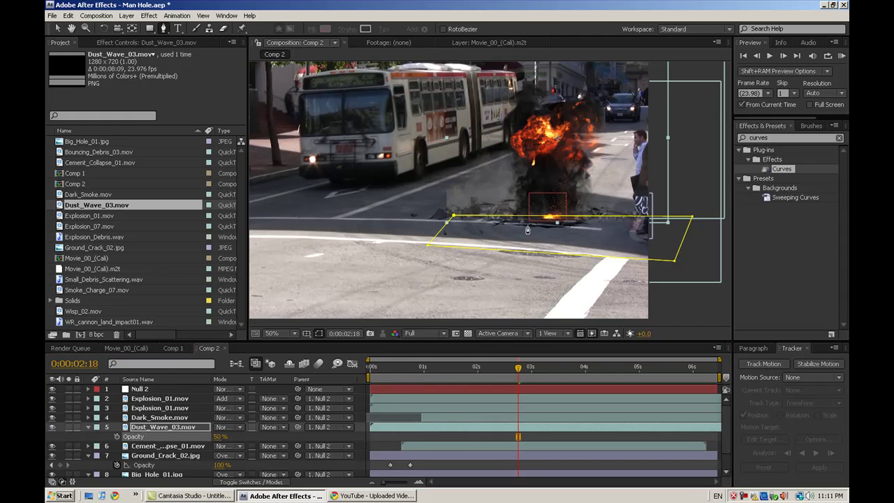
click(477, 216)
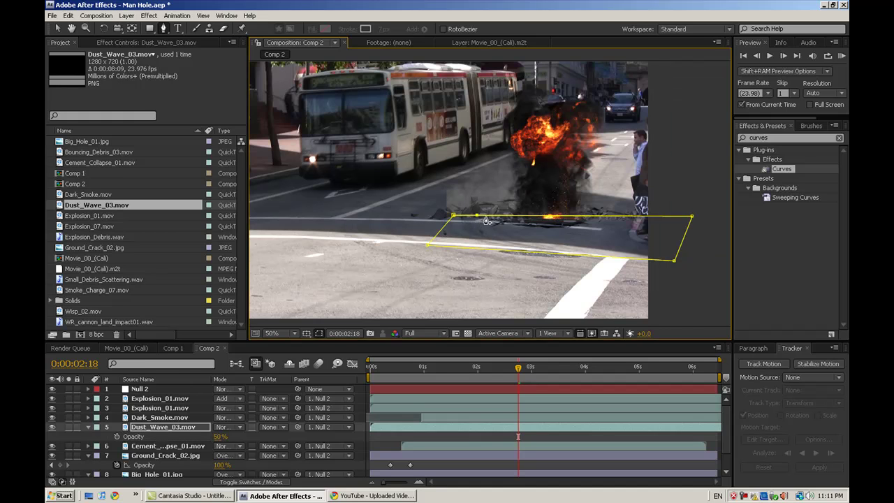
drag(454, 217, 445, 159)
drag(449, 222, 458, 217)
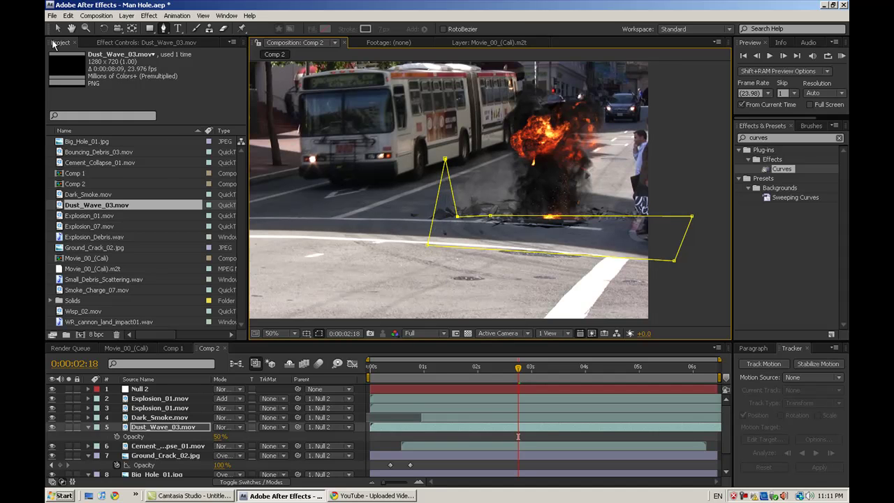
click(57, 28)
click(722, 295)
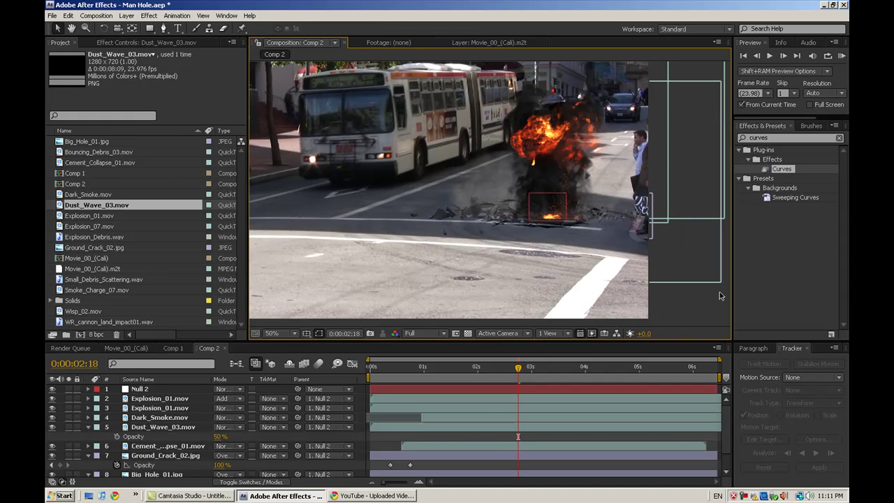
drag(510, 372, 533, 372)
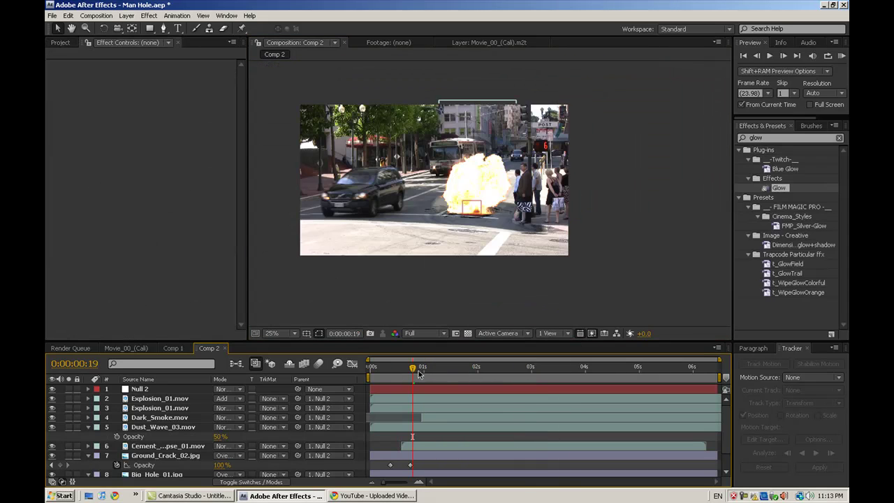
key(space)
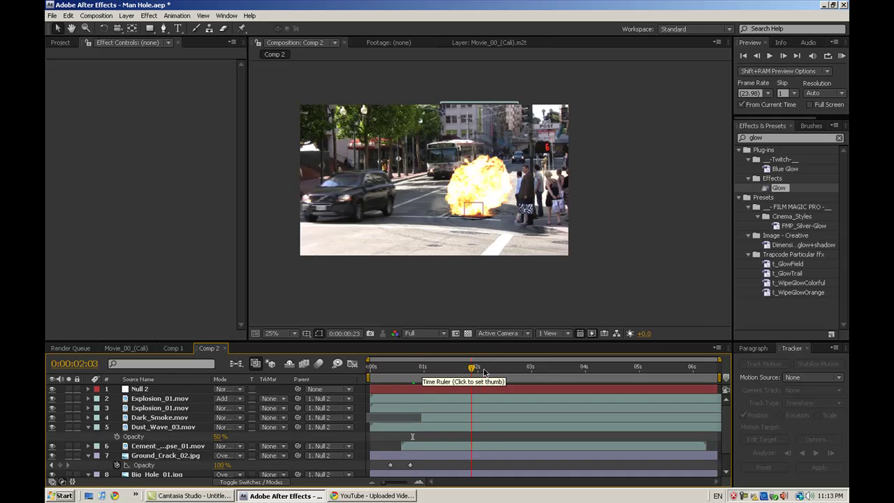
Create a new adjustment layer above all layers at 0:00:00:14 and apply the Glow effect to it.
mouse_move(425, 374)
mouse_down()
mouse_move(379, 378)
mouse_move(417, 379)
mouse_up()
click(402, 378)
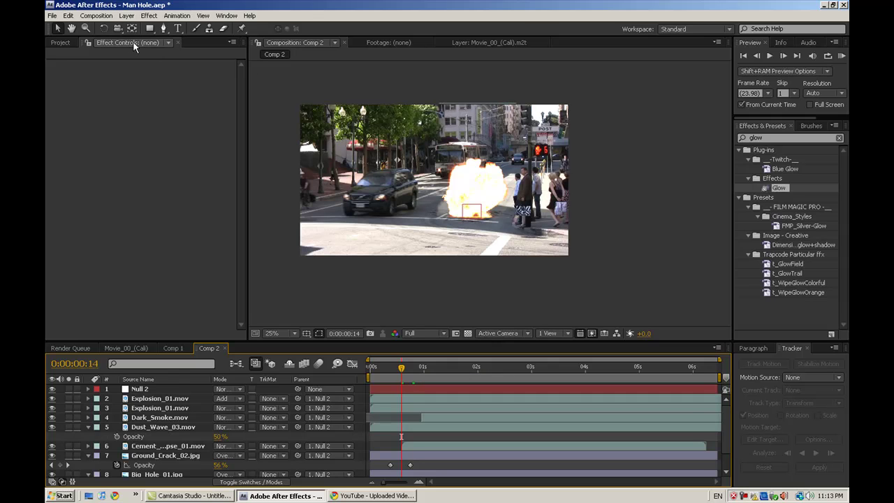
click(126, 15)
mouse_move(140, 26)
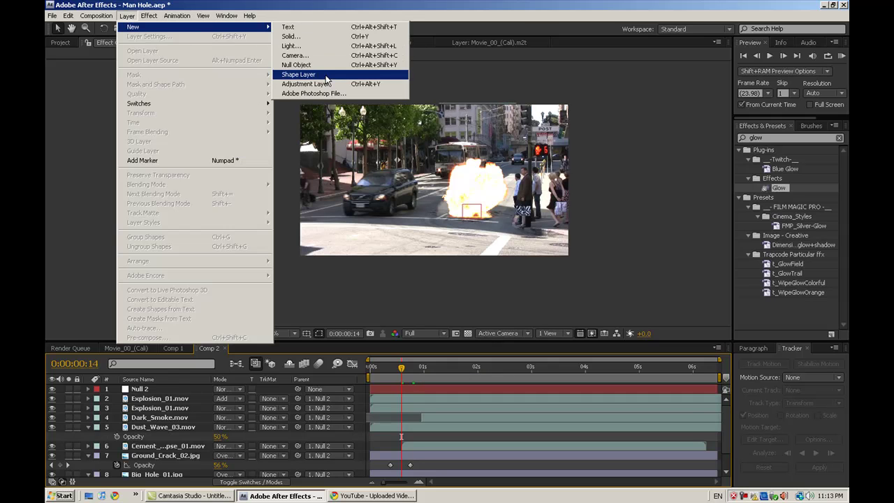
click(324, 85)
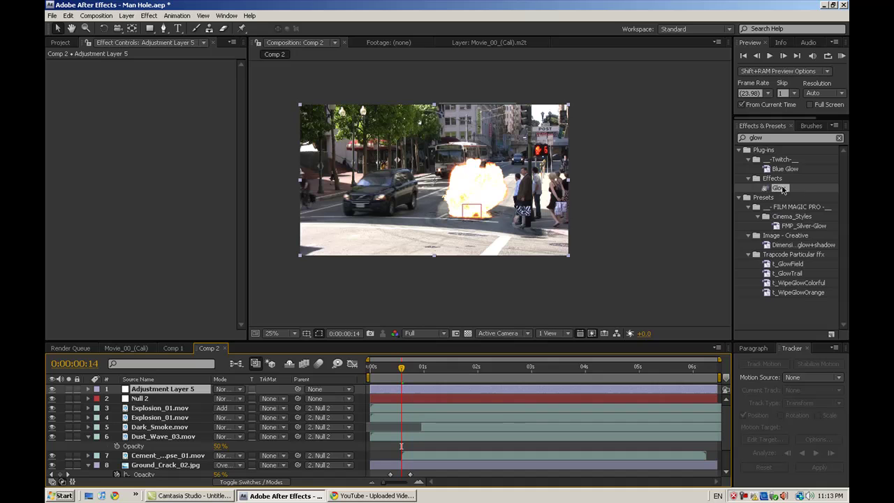
drag(782, 190, 225, 160)
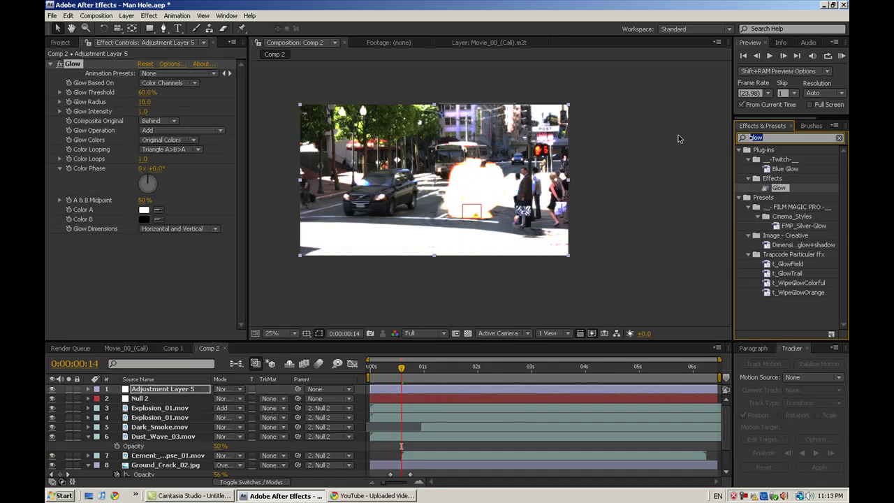
Search the effects for Curves and apply it below Glow on Adjustment Layer 5.
text(cruves)
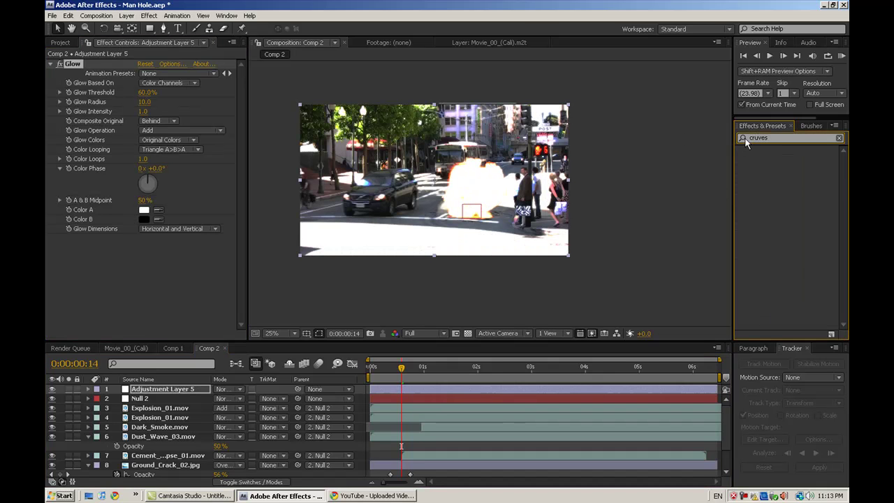
key(BackSpace)
key(BackSpace)
key(BackSpace)
key(BackSpace)
key(BackSpace)
text(urv)
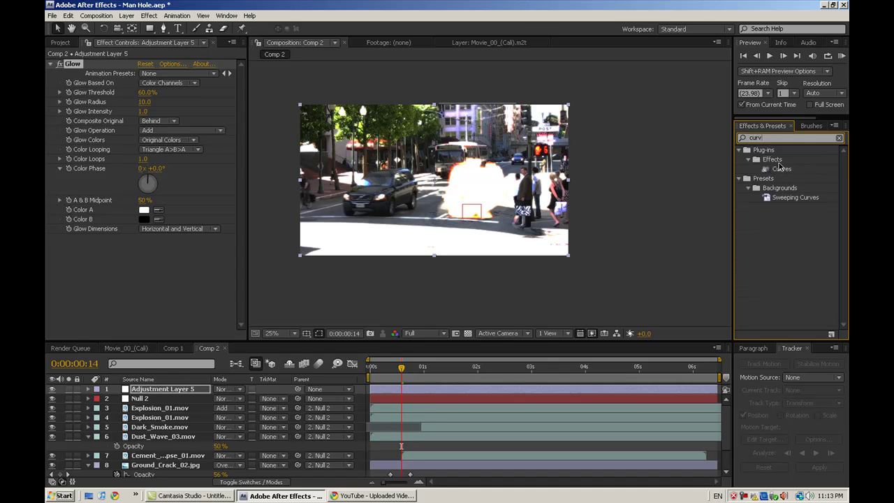
drag(780, 167, 139, 238)
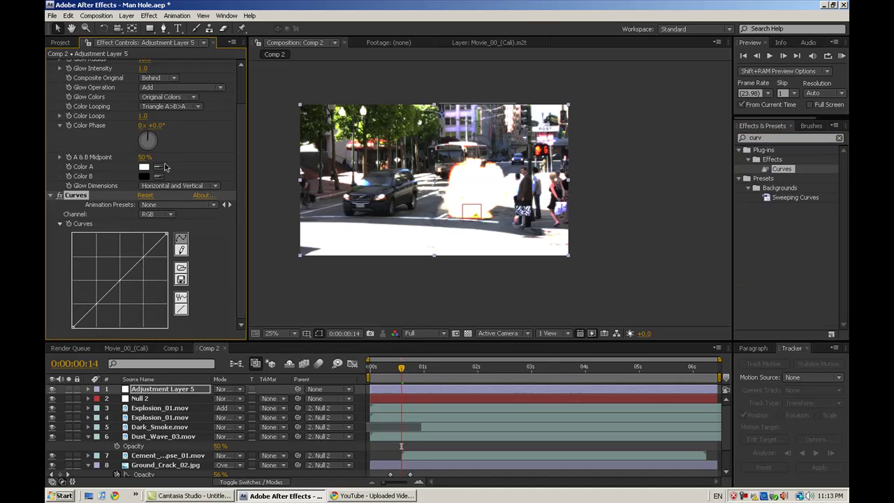
Draw a wide elliptical mask around the explosion and nearby pedestrians on Adjustment Layer 5.
drag(149, 29, 183, 59)
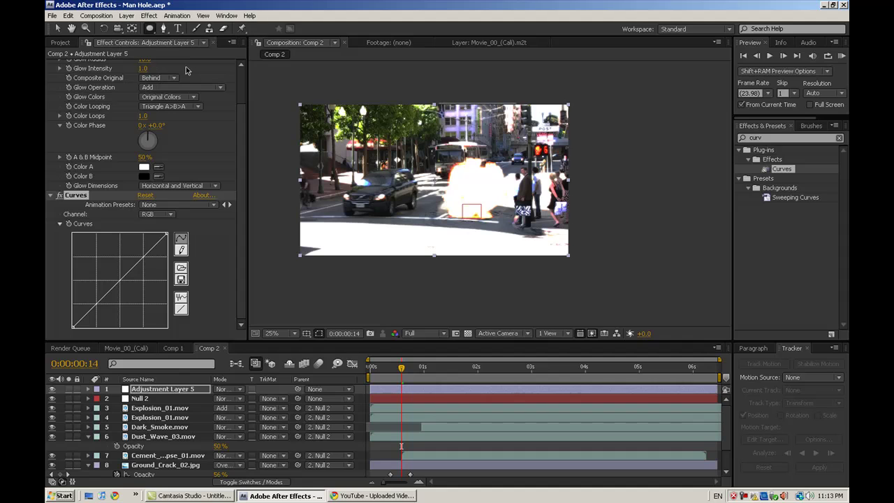
mouse_move(378, 131)
mouse_down()
mouse_move(489, 202)
mouse_move(566, 237)
mouse_up()
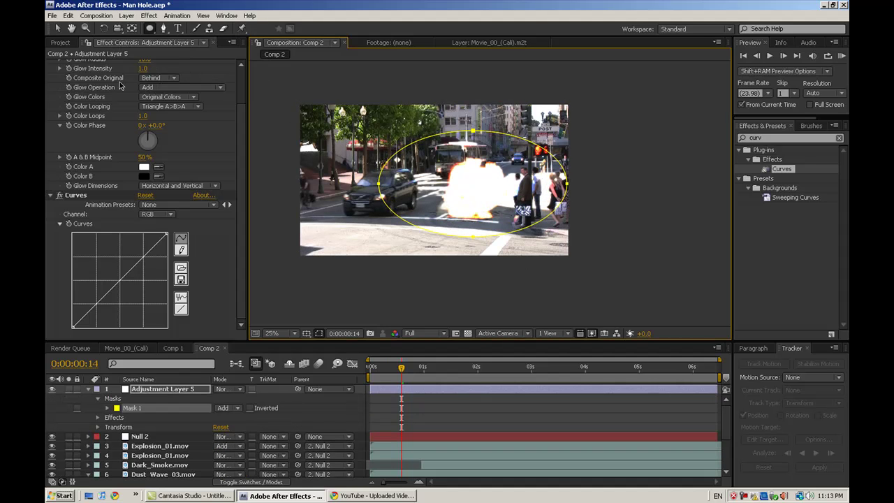
Set Glow to threshold 56.9%, radius 60 and intensity 0.7, and feather the adjustment layer's mask by 146 pixels.
scroll(120, 85, up, 3)
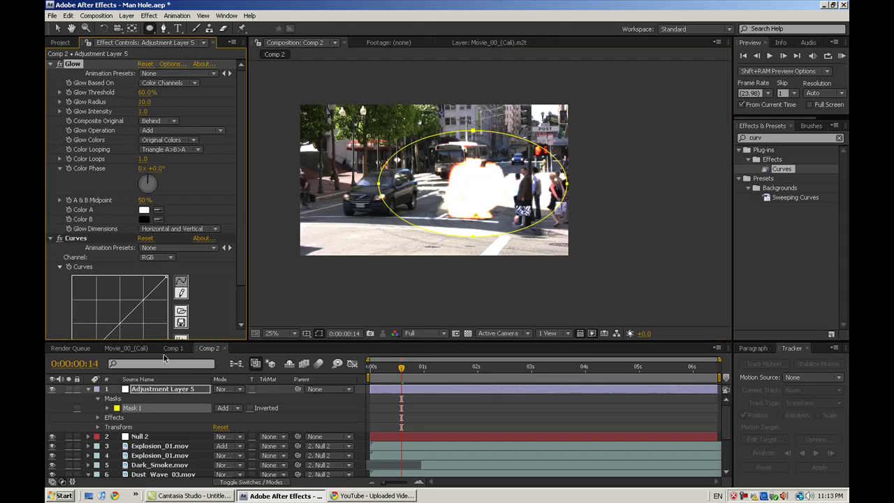
mouse_move(147, 93)
mouse_down()
mouse_move(139, 93)
mouse_move(187, 102)
mouse_move(174, 102)
mouse_move(185, 111)
mouse_move(112, 112)
mouse_move(137, 102)
mouse_up()
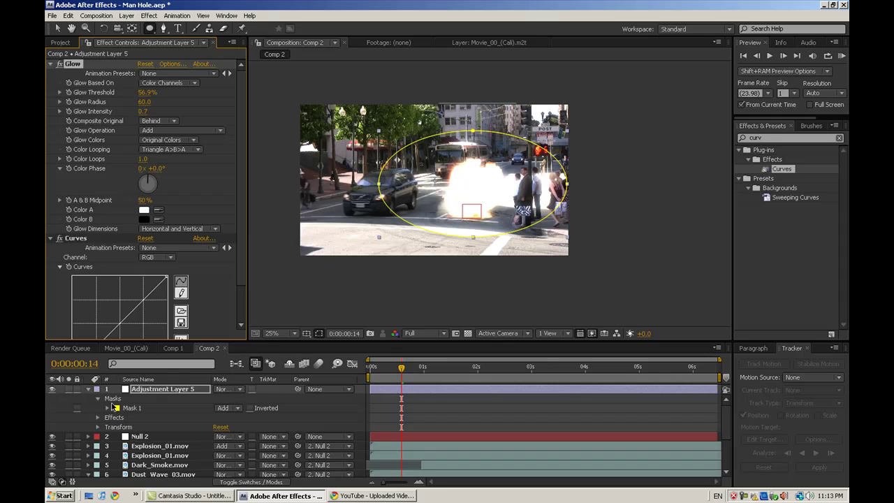
key(f)
drag(240, 412, 265, 407)
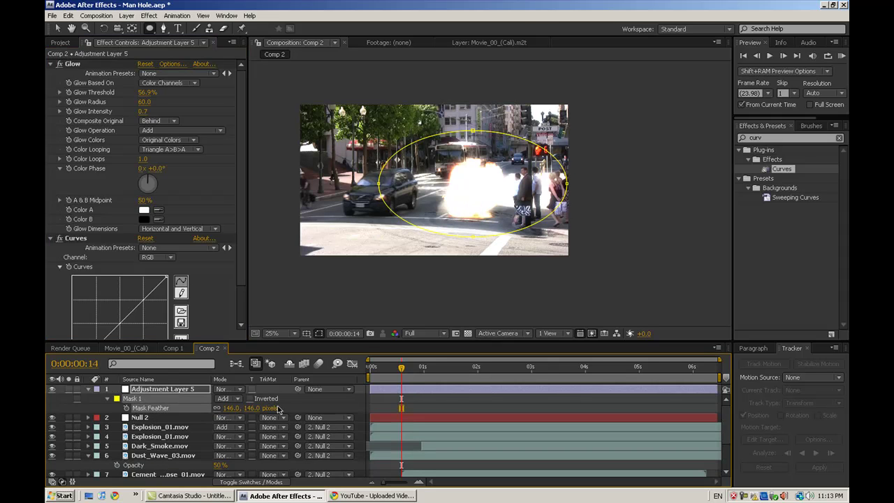
Bend the RGB curve upward with a single point above the middle in Adjustment Layer 5's Curves effect to brighten the masked area.
click(51, 64)
drag(121, 163, 104, 169)
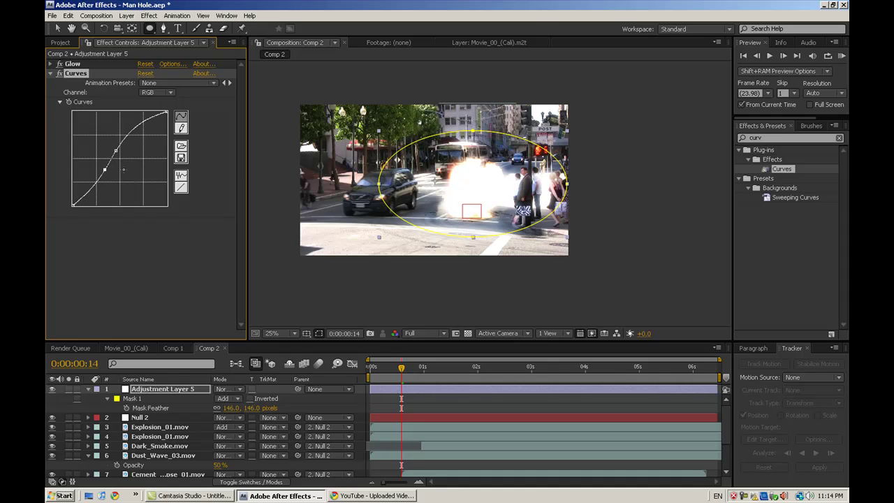
key(ctrl+z)
drag(116, 151, 114, 148)
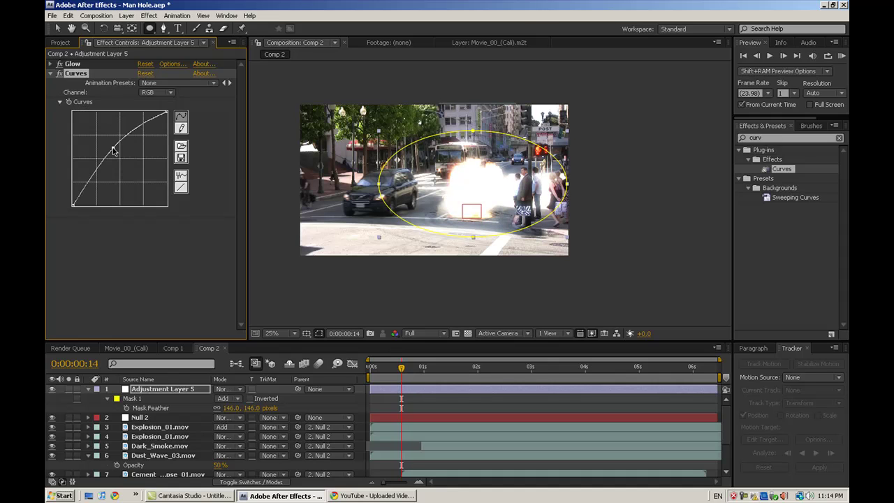
click(630, 157)
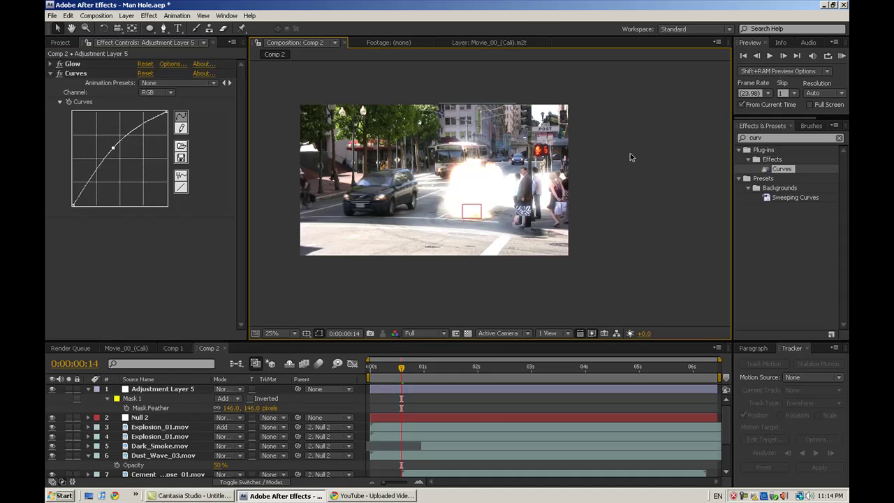
Keyframe Adjustment Layer 5's opacity from 0% at 0:00:00:07 to 100% at 0:00:00:16.
mouse_move(396, 371)
mouse_down()
mouse_move(371, 371)
mouse_move(397, 370)
mouse_up()
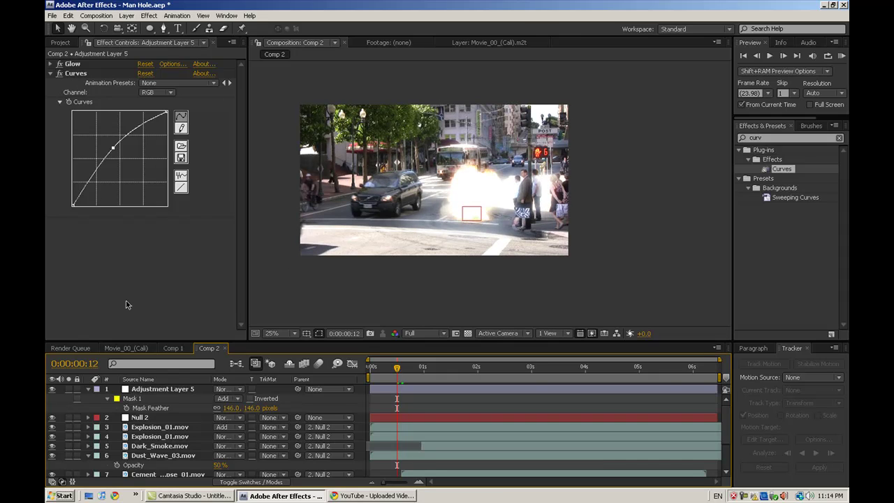
click(154, 389)
key(t)
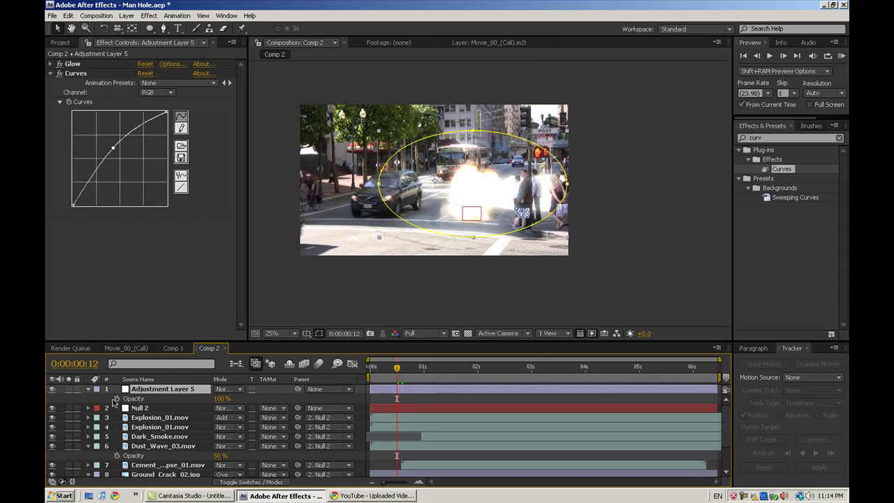
click(116, 399)
drag(402, 370, 406, 370)
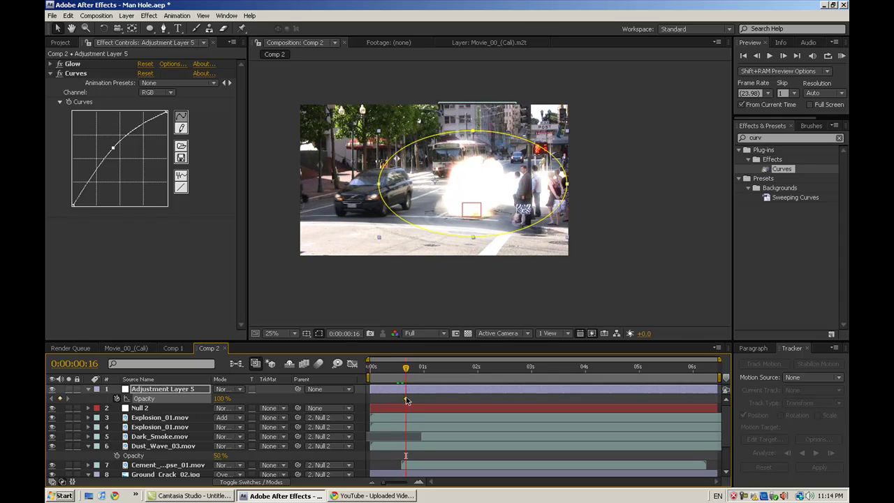
drag(406, 368, 386, 368)
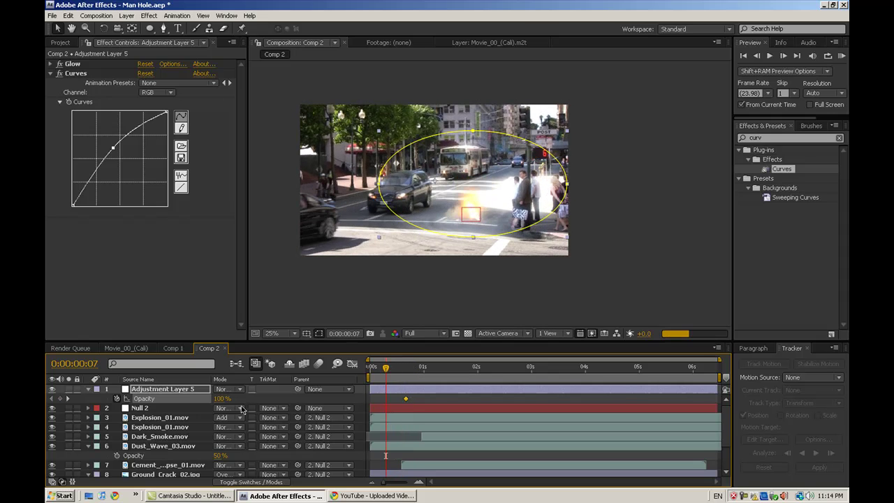
drag(222, 399, 86, 404)
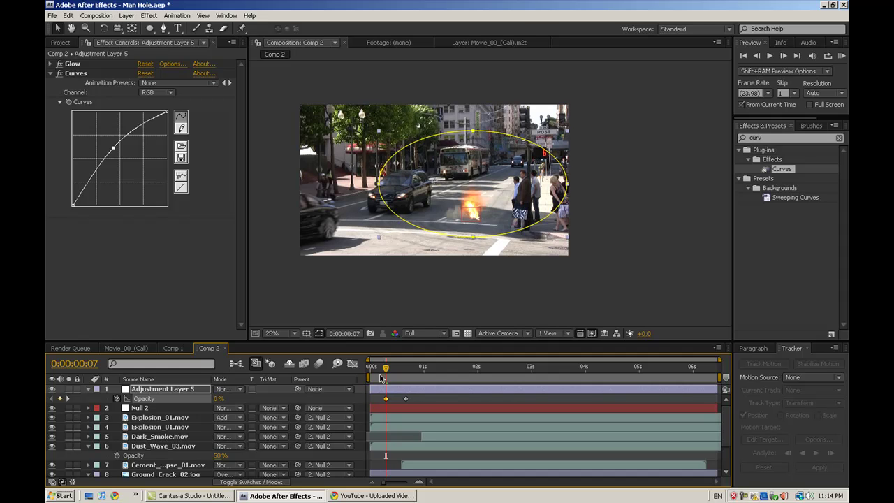
Add an opacity keyframe of 0% at 0:00:01:08 to fade out Adjustment Layer 5.
drag(391, 369, 441, 369)
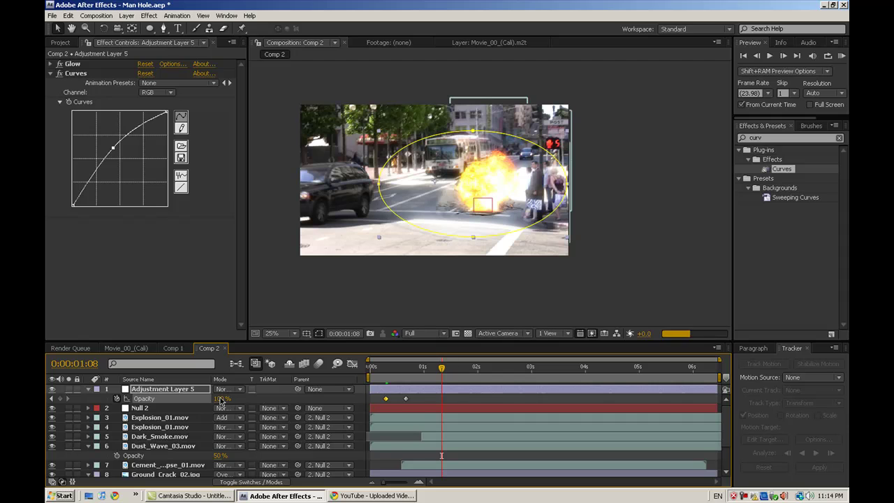
drag(221, 399, 218, 398)
drag(143, 399, 104, 401)
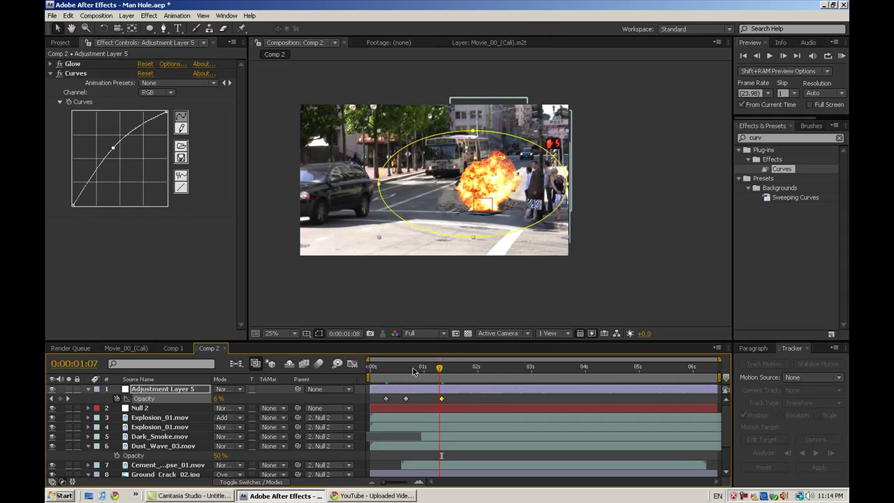
Parent Adjustment Layer 5 to Null 2 and check the glow around 0:00:00:21.
mouse_move(413, 371)
mouse_down()
mouse_move(380, 371)
mouse_move(444, 371)
mouse_move(405, 375)
mouse_up()
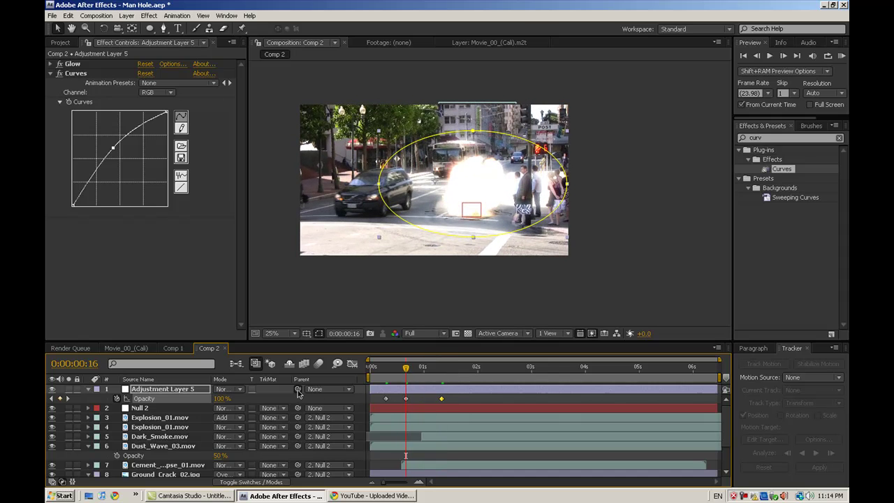
drag(298, 389, 149, 408)
mouse_move(403, 376)
mouse_down()
mouse_move(389, 375)
mouse_move(465, 376)
mouse_move(381, 375)
mouse_move(417, 375)
mouse_up()
click(534, 303)
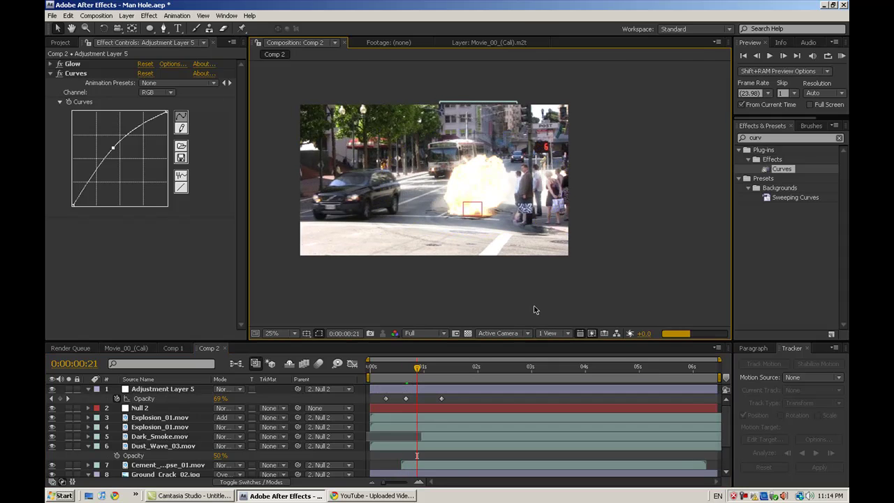
scroll(534, 309, up, 1)
scroll(534, 310, down, 1)
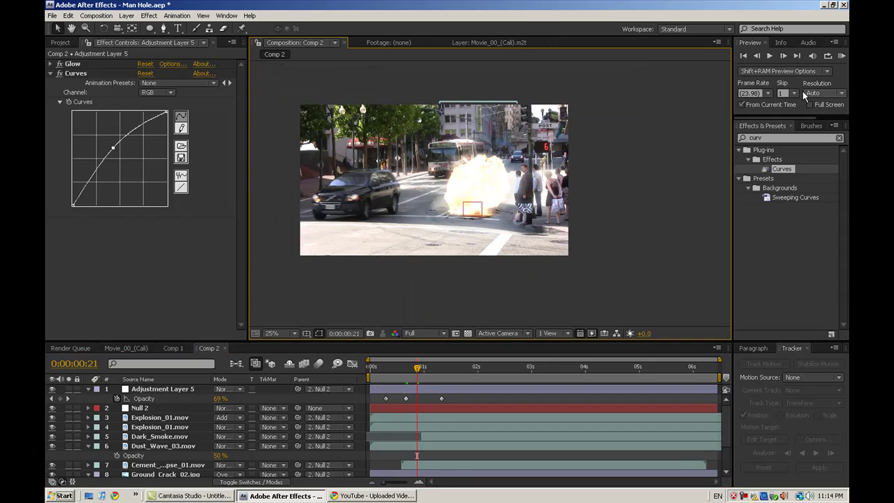
Add a new adjustment layer above all other layers in Comp 2 for the overall color treatment.
click(129, 16)
mouse_move(147, 30)
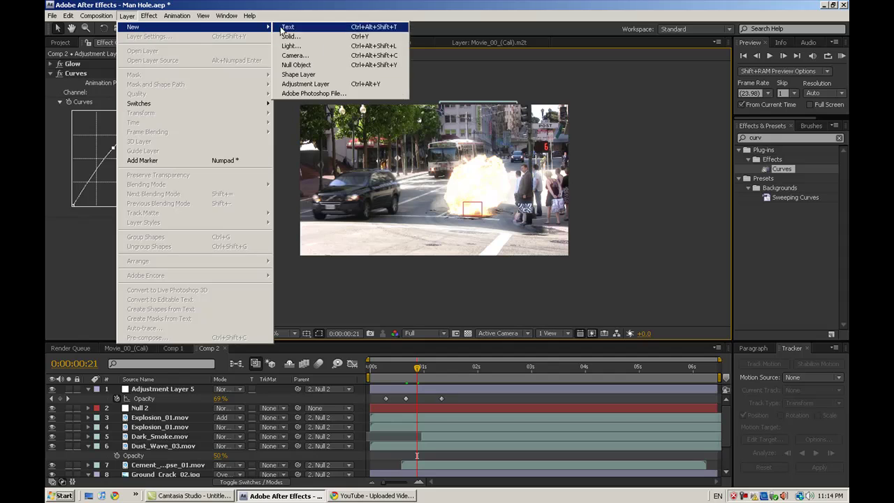
click(297, 82)
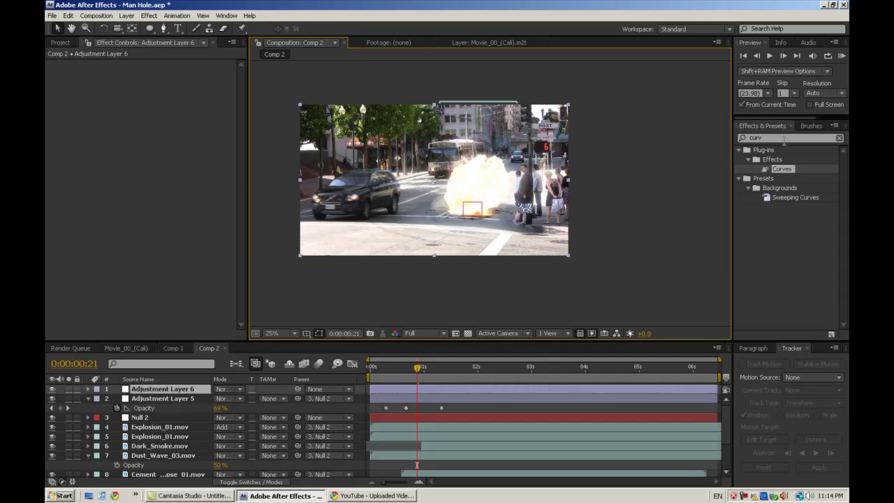
Clear the effects search and apply the FMP_Enhance-Warm preset from the FILM MAGIC PRO Cinema_Styles folder to Adjustment Layer 6.
click(784, 139)
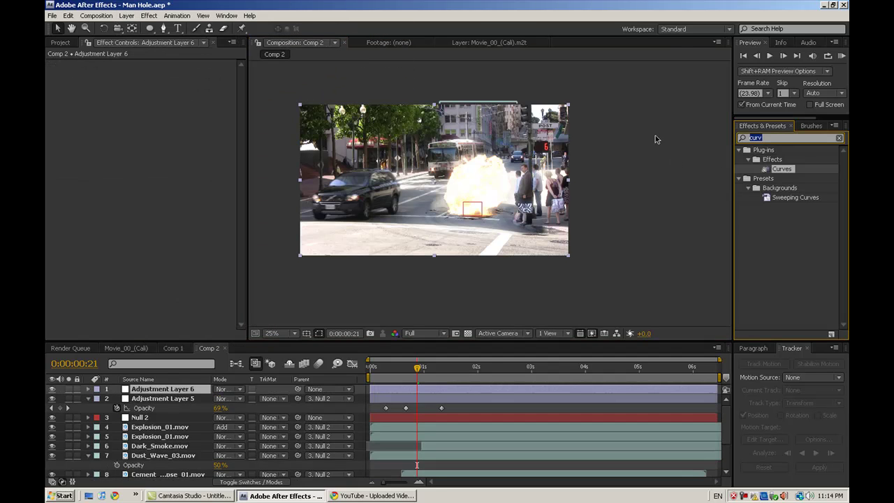
key(BackSpace)
click(739, 160)
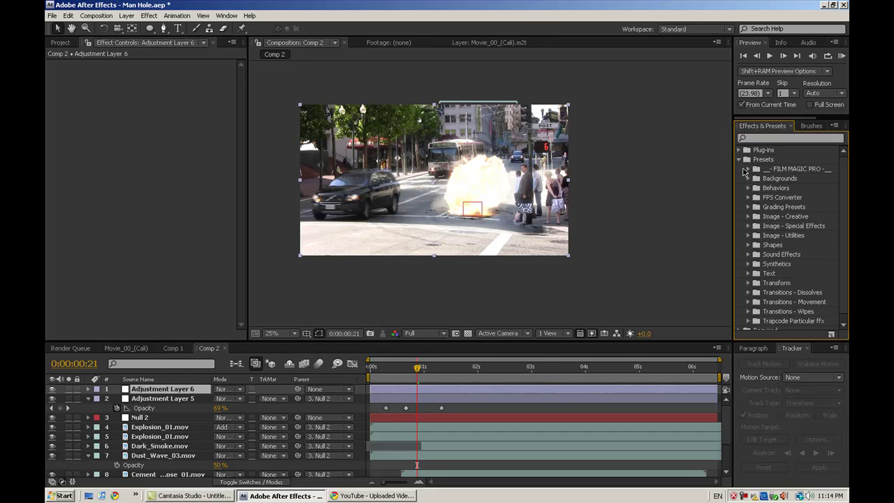
click(748, 169)
click(758, 178)
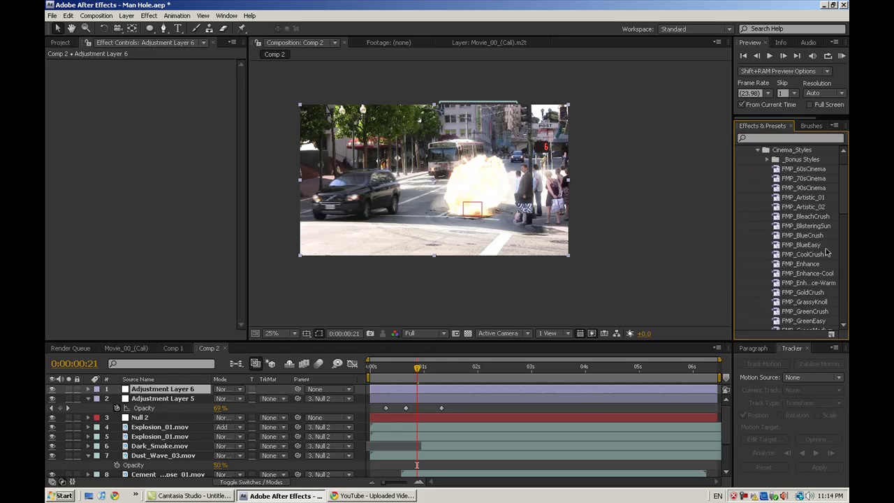
drag(820, 284, 399, 390)
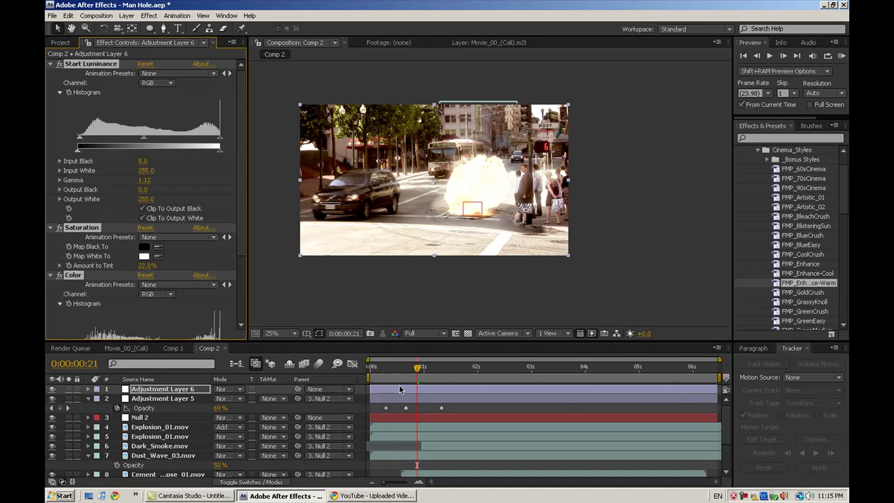
click(647, 251)
Find the Letterboxer effect, apply it to Adjustment Layer 6, and set its preset to 2.35:1 (Anamorphic).
click(786, 141)
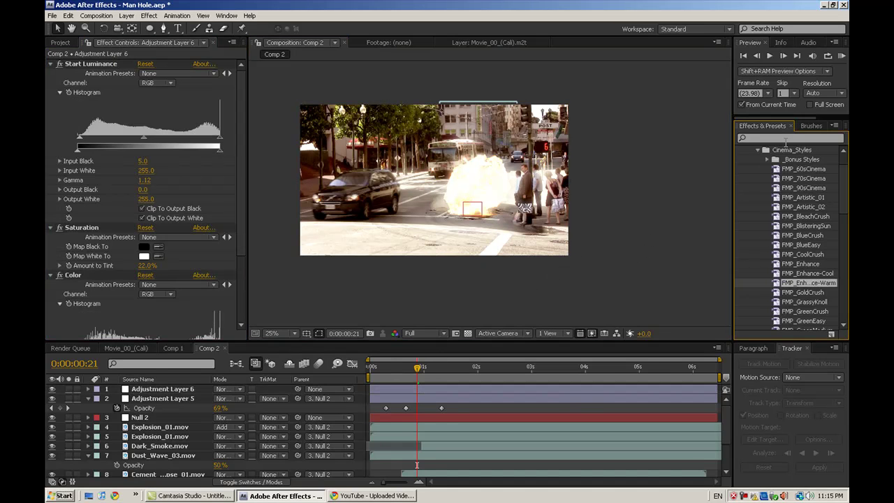
click(786, 139)
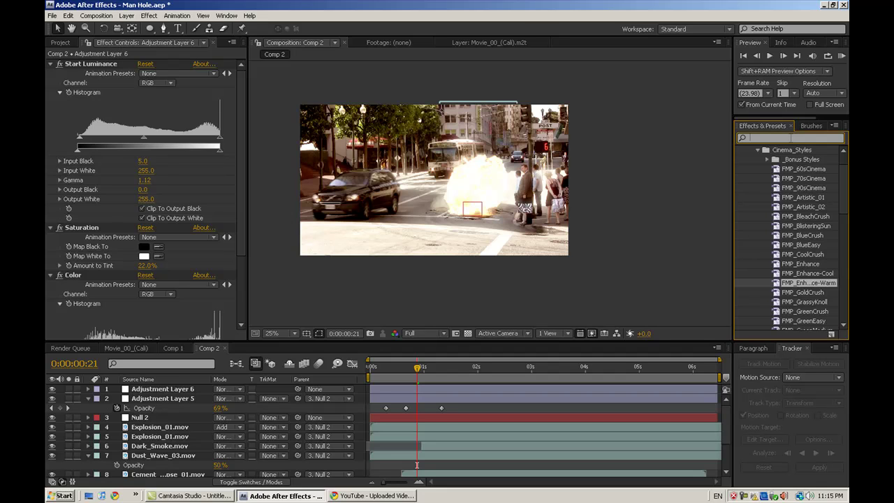
text(letter)
drag(788, 169, 148, 389)
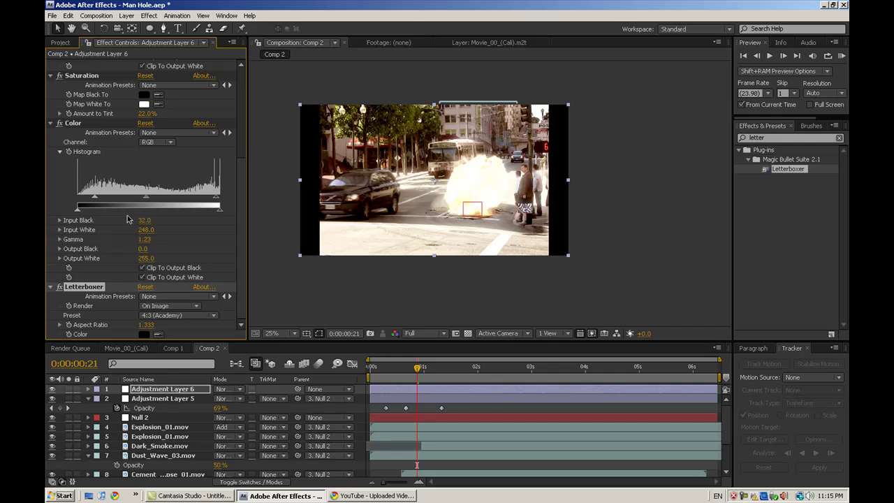
click(162, 319)
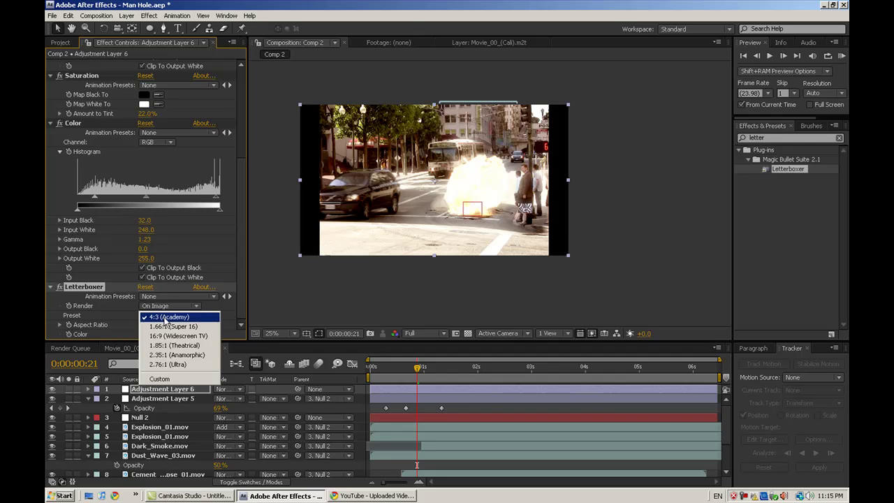
click(190, 361)
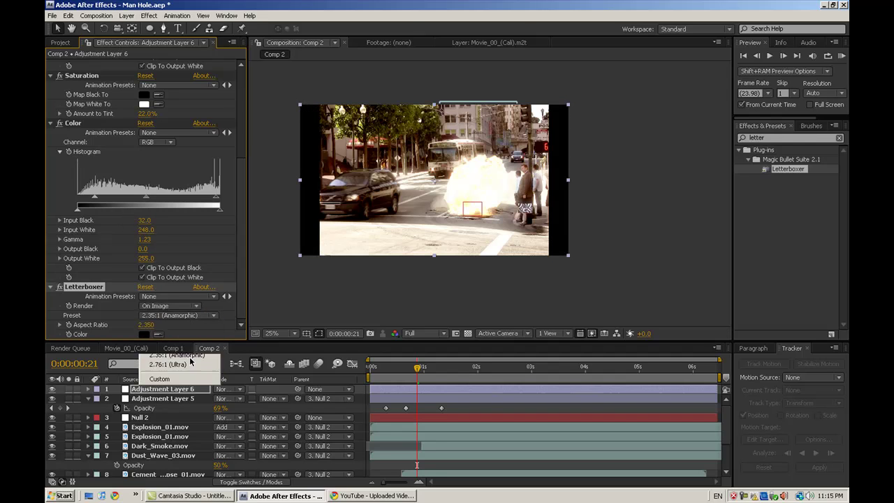
click(596, 293)
Find the MisFire Vignette effect and apply it to Adjustment Layer 6 with its default size and intensity.
drag(782, 138, 646, 139)
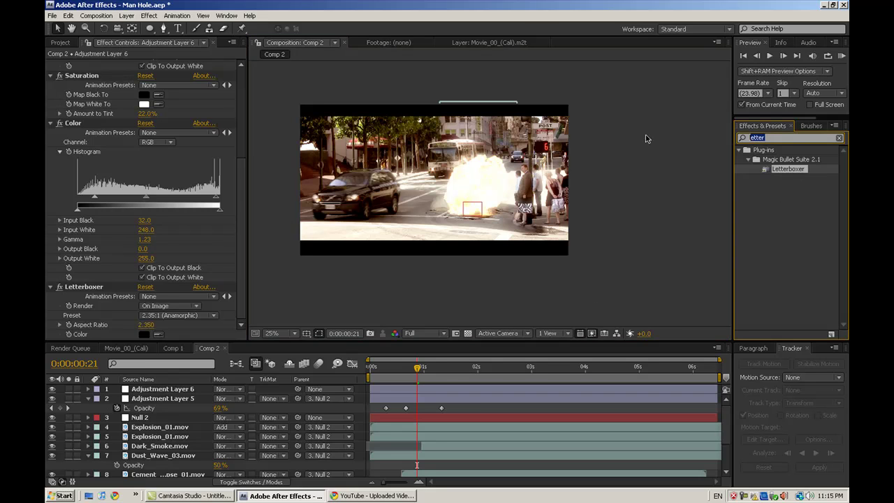
text(vig)
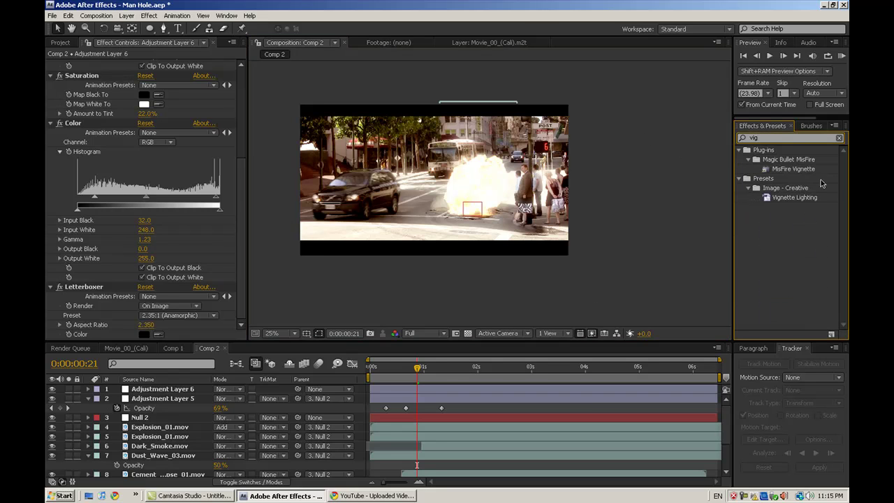
drag(793, 169, 727, 178)
drag(122, 328, 123, 328)
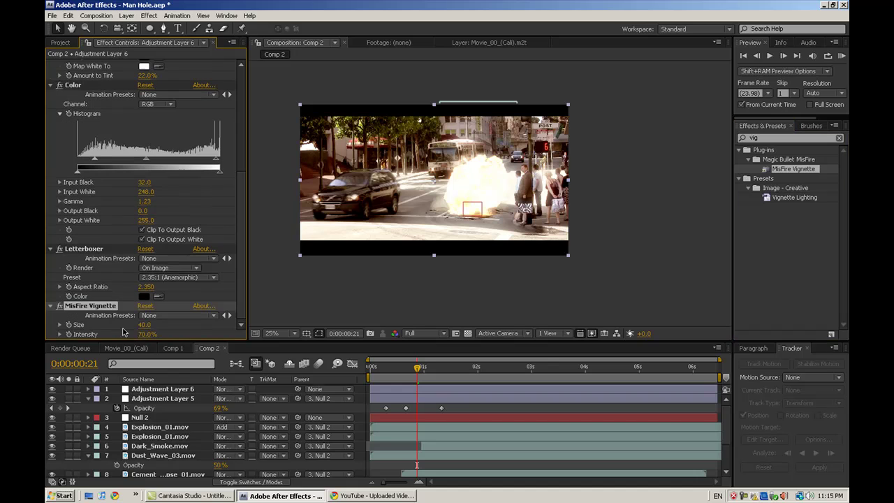
Scrub through Comp 2 to review the graded, letterboxed explosion and smoke up close and in the full frame.
scroll(580, 275, up, 2)
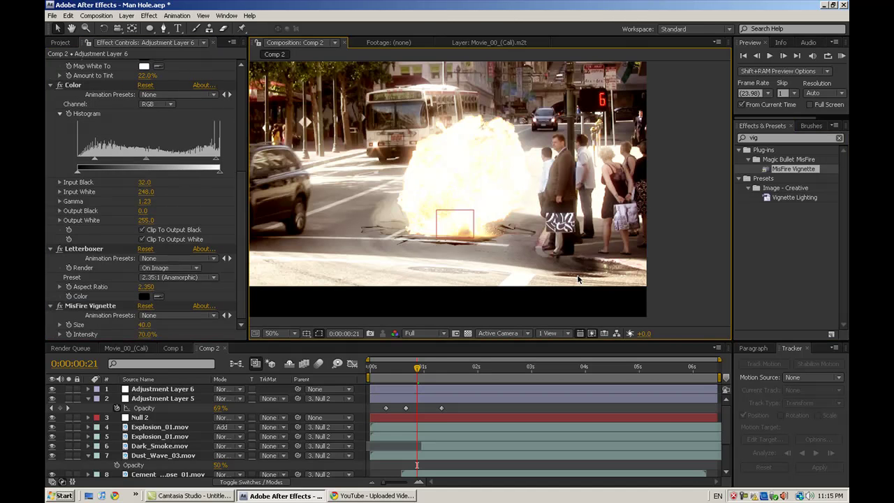
drag(417, 370, 362, 378)
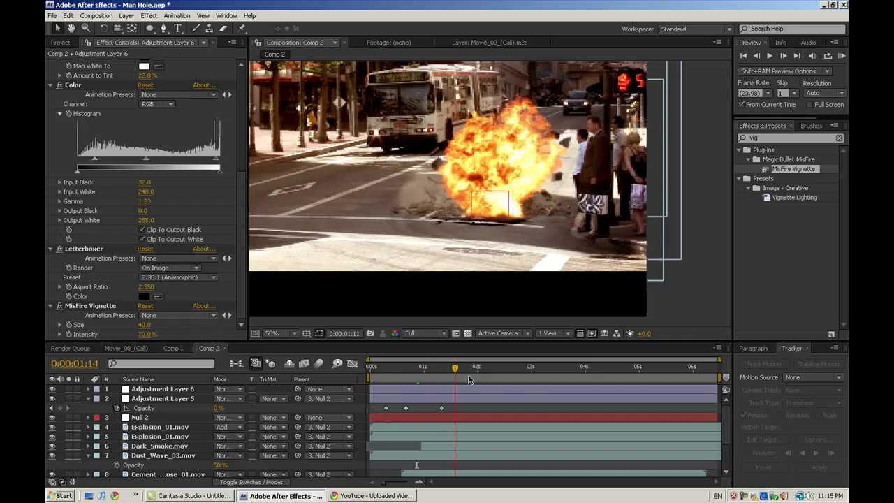
drag(518, 381, 677, 378)
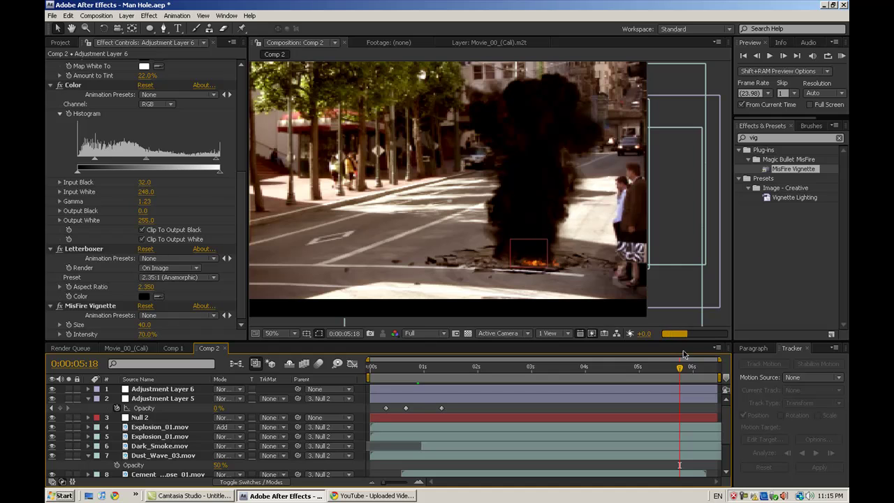
drag(627, 371, 453, 381)
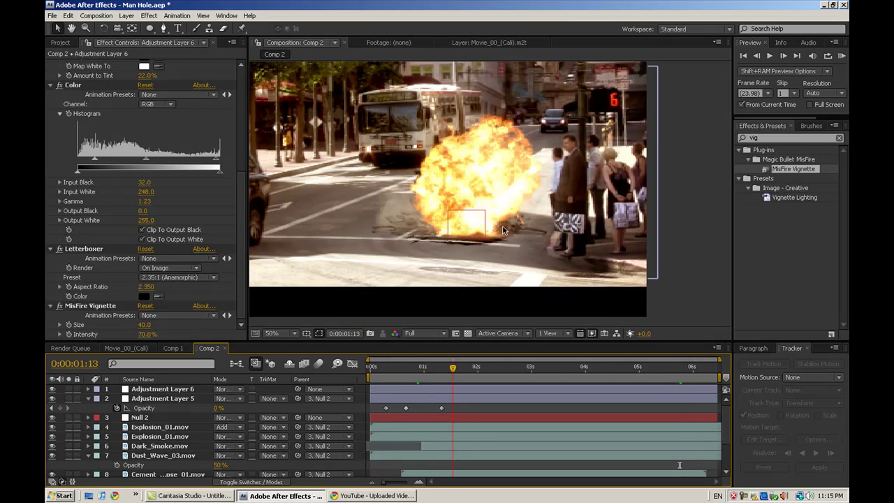
scroll(551, 286, down, 2)
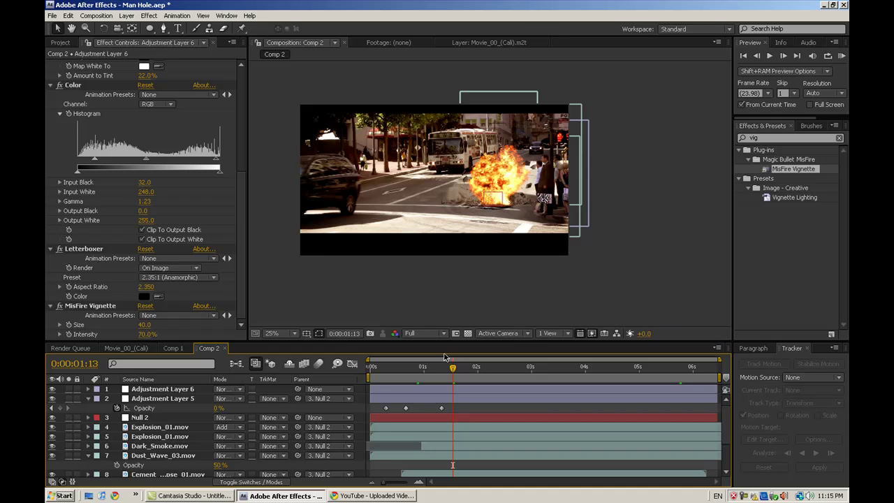
drag(422, 374, 480, 372)
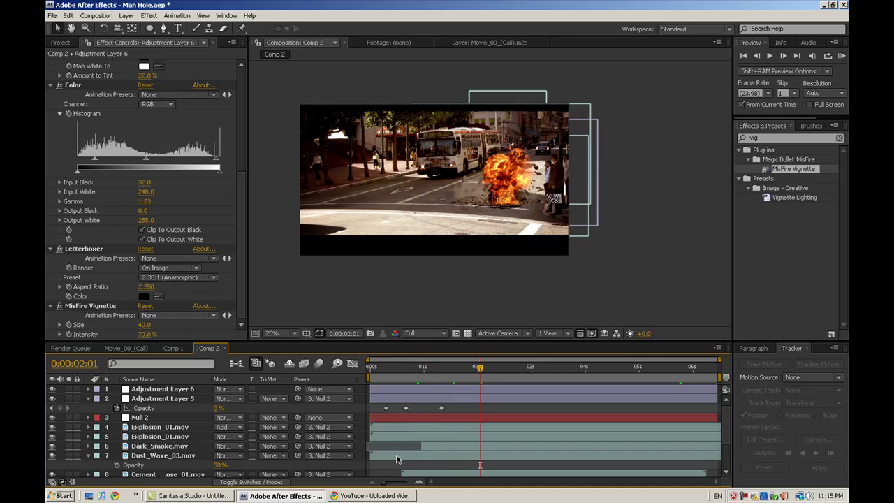